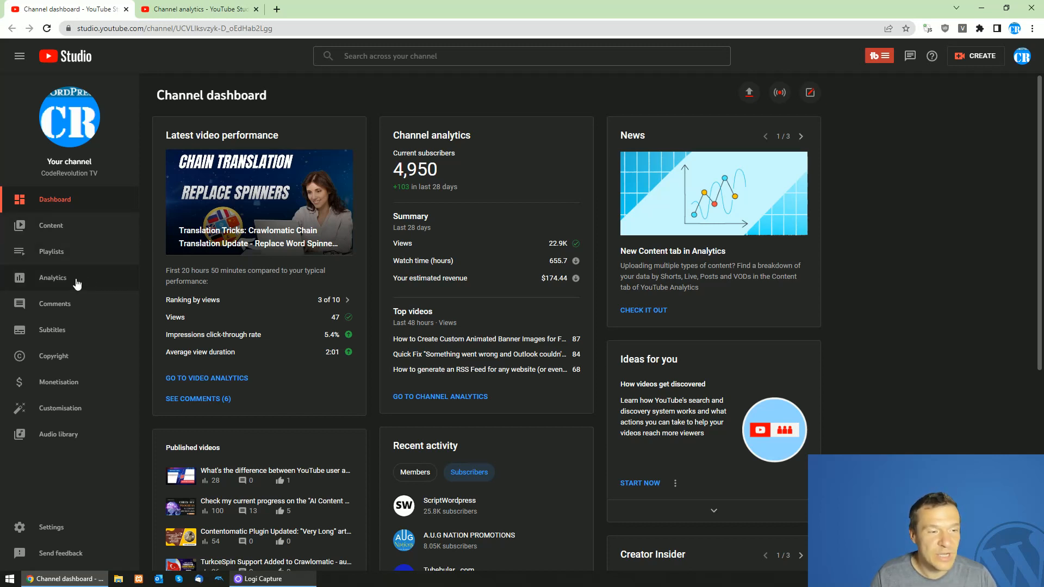
# - Open the channel analytics research page and search across YouTube for the search term "wordpress"
pyautogui.click(229, 10)
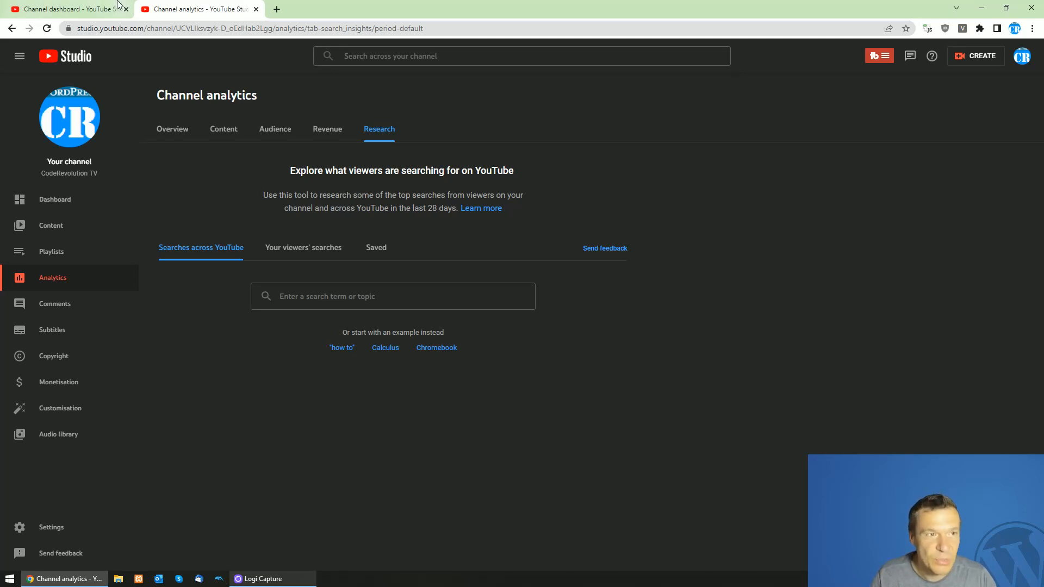
pyautogui.click(82, 9)
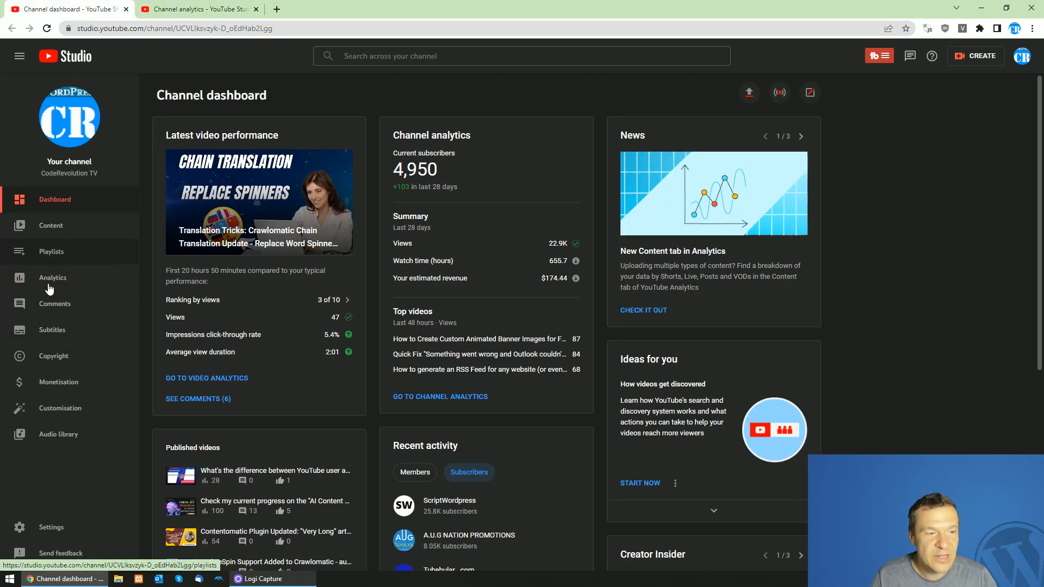
pyautogui.hotkey('ctrl', 'Tab')
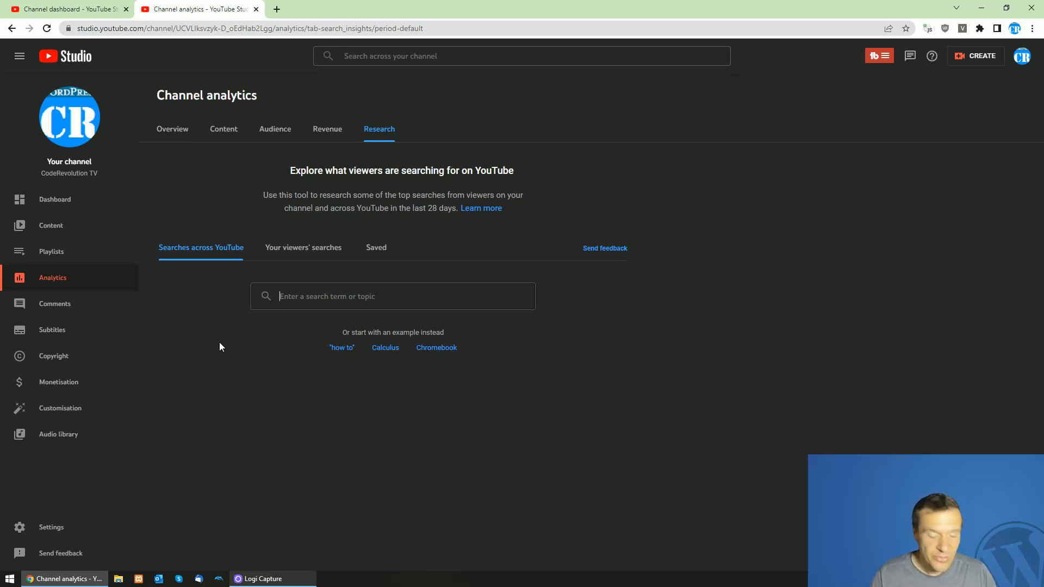
pyautogui.write('wordpress')
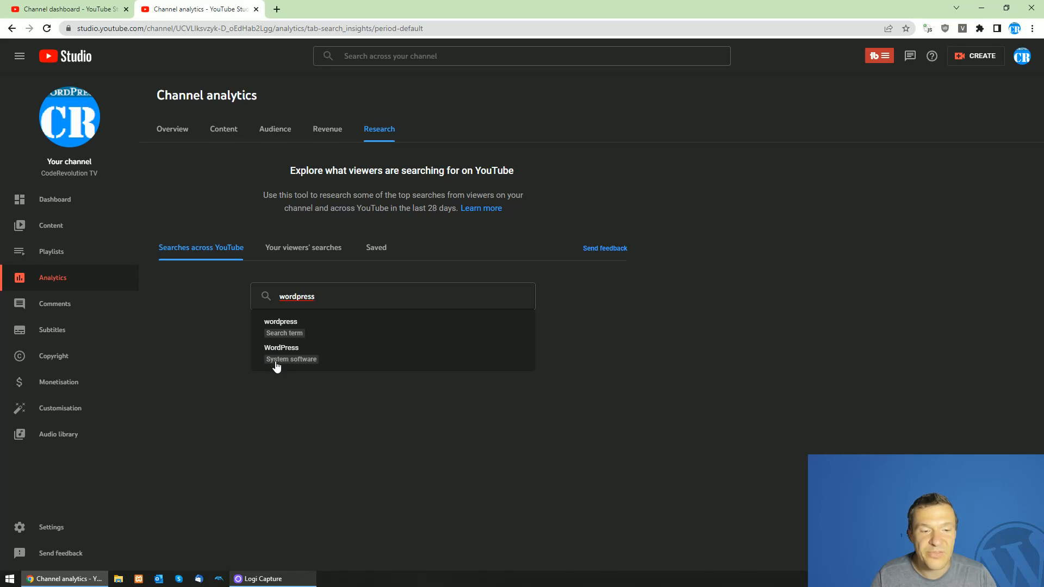
pyautogui.click(284, 327)
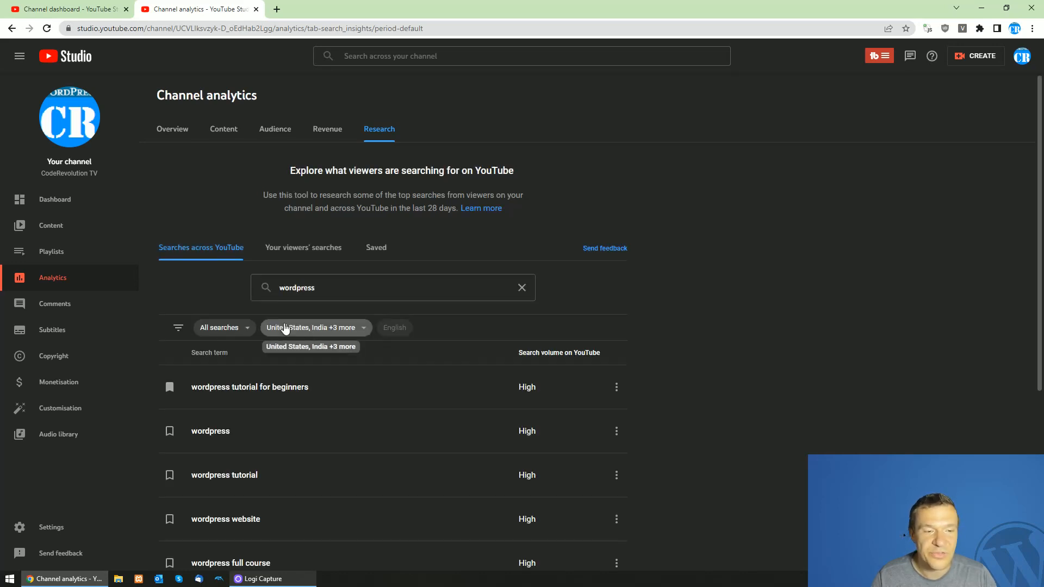
# - Check the search-type and geography filter options for the wordpress results, leaving both filters unapplied
pyautogui.scroll(-3, 198, 334)
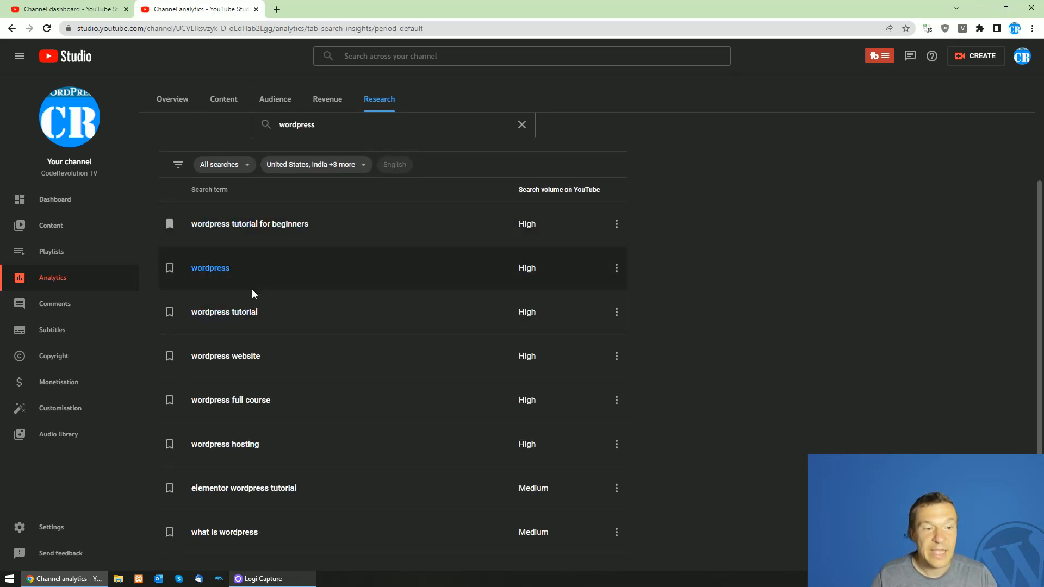
pyautogui.scroll(-2, 263, 268)
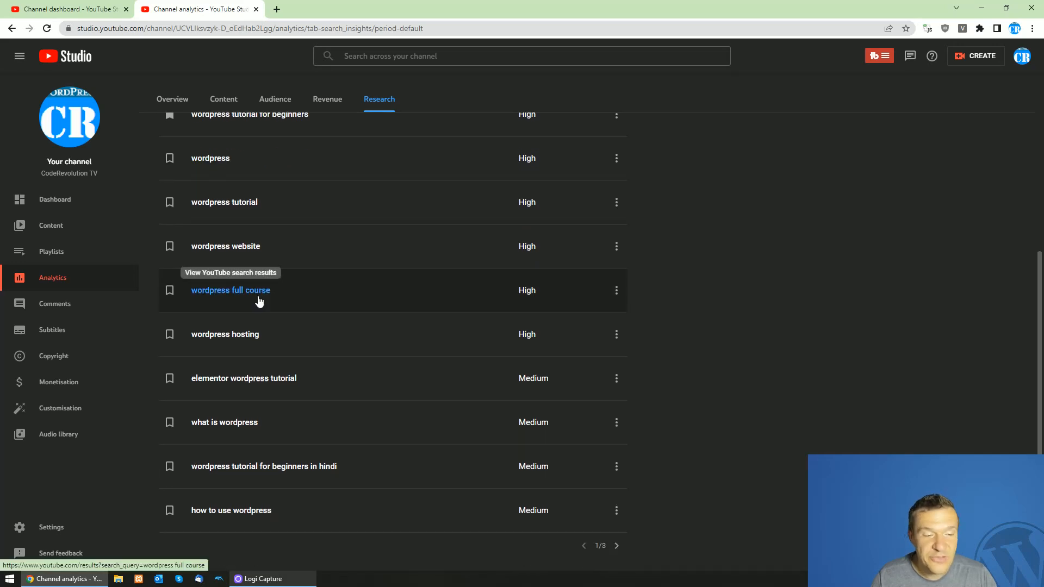
pyautogui.scroll(5, 281, 444)
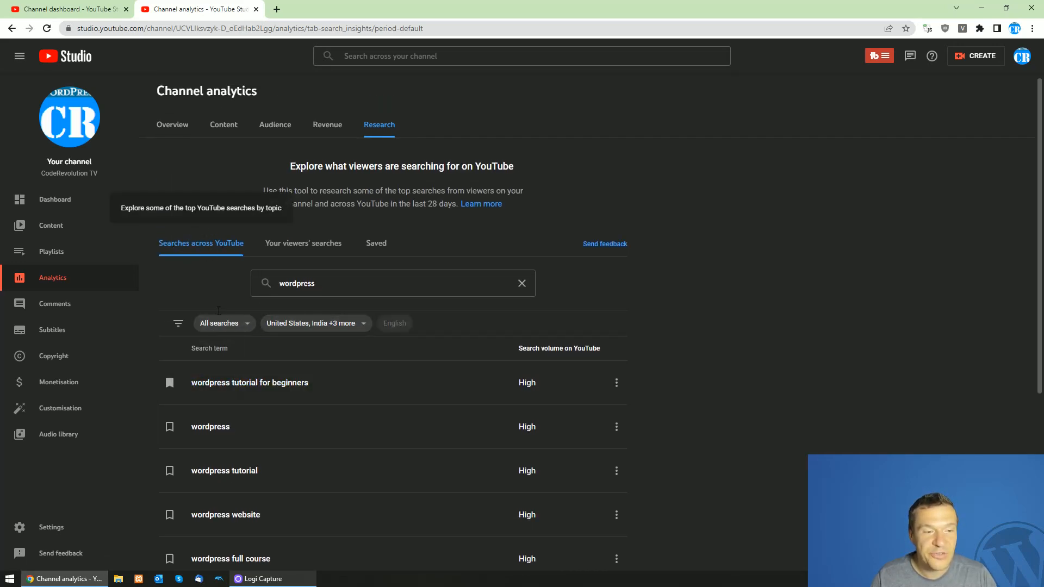
pyautogui.click(207, 327)
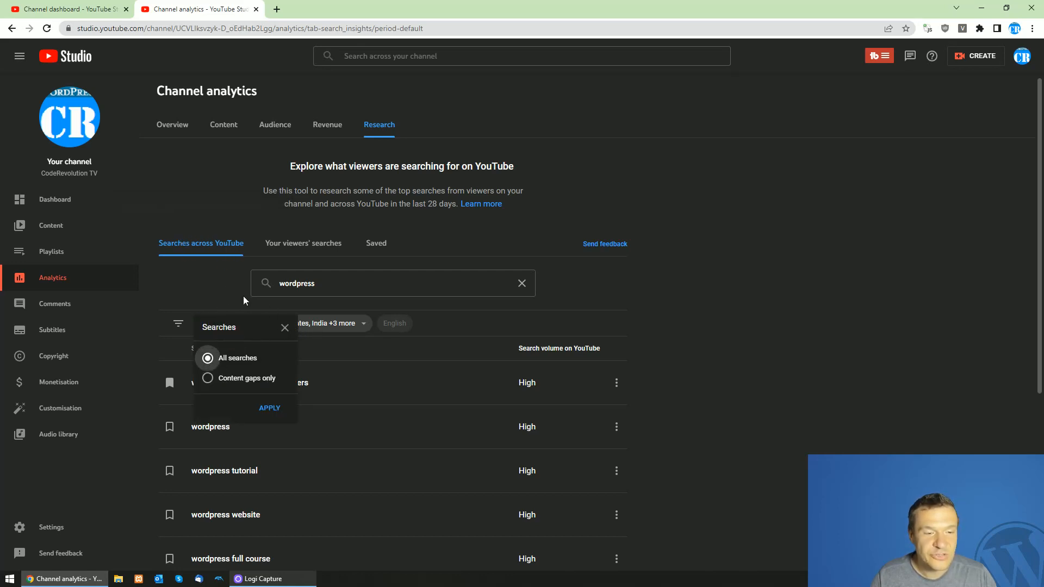
pyautogui.click(214, 286)
pyautogui.click(292, 332)
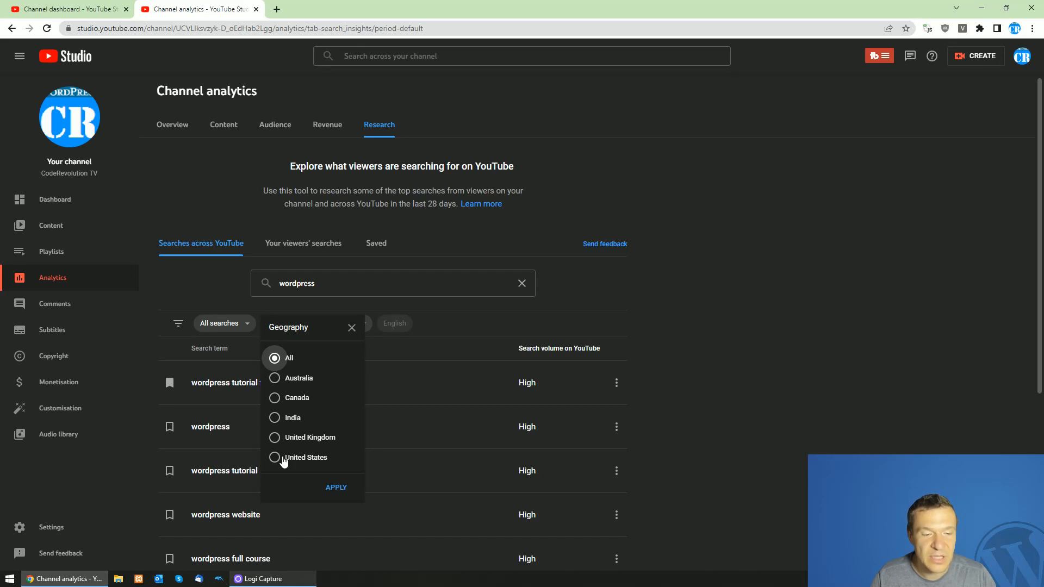
pyautogui.click(400, 320)
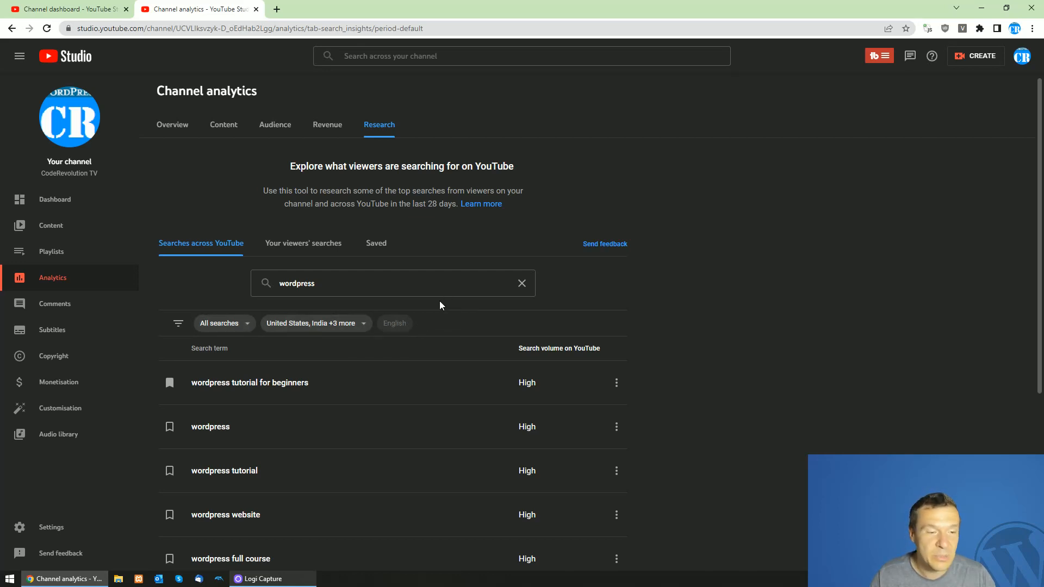
# - Examine the list of search terms related to wordpress and their search volume on YouTube
pyautogui.scroll(-2, 443, 324)
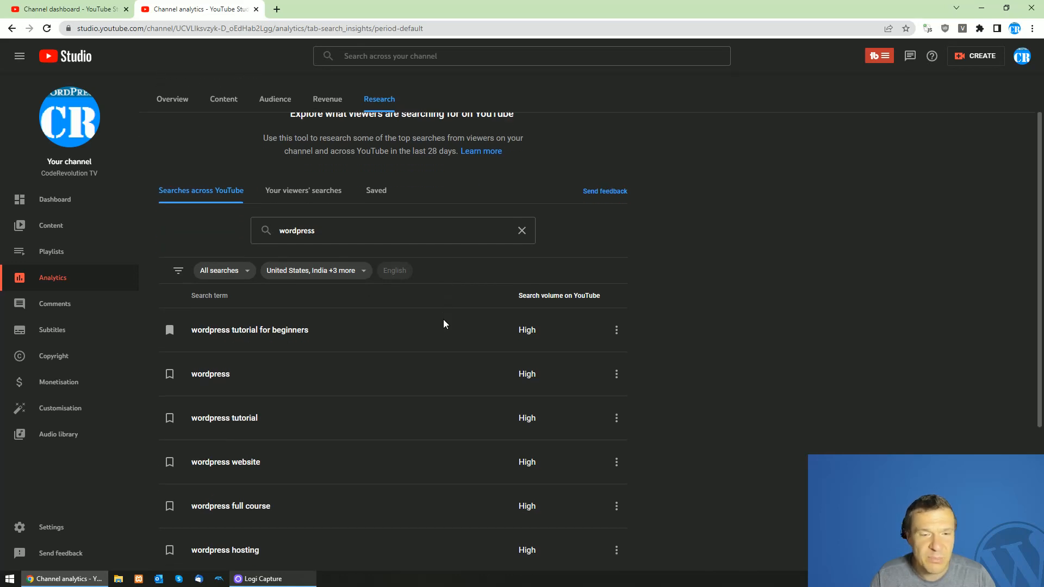
pyautogui.scroll(-1, 313, 321)
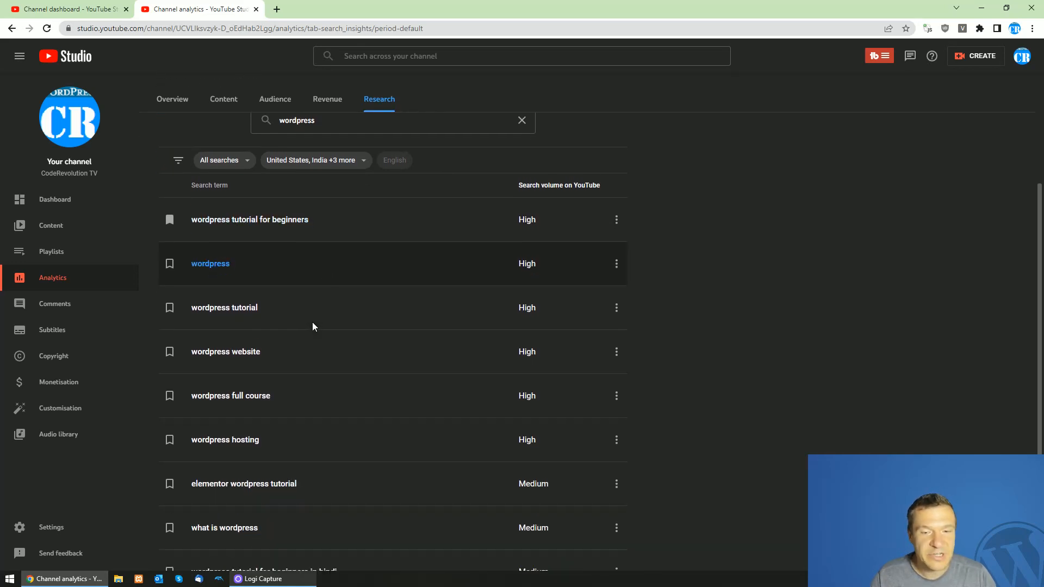
pyautogui.scroll(2, 311, 319)
pyautogui.scroll(-1, 221, 304)
pyautogui.scroll(-3, 217, 280)
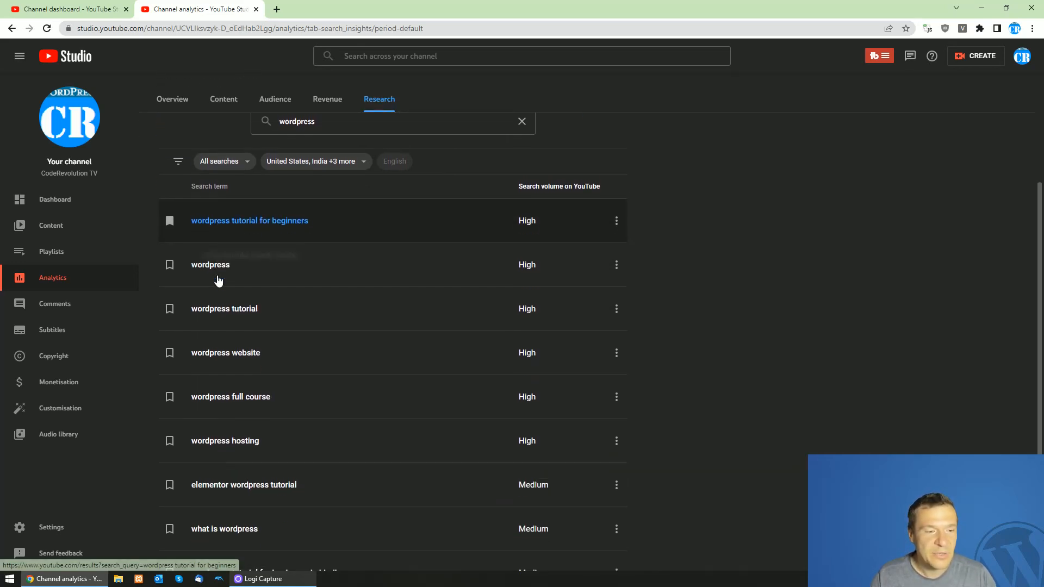
pyautogui.scroll(3, 243, 449)
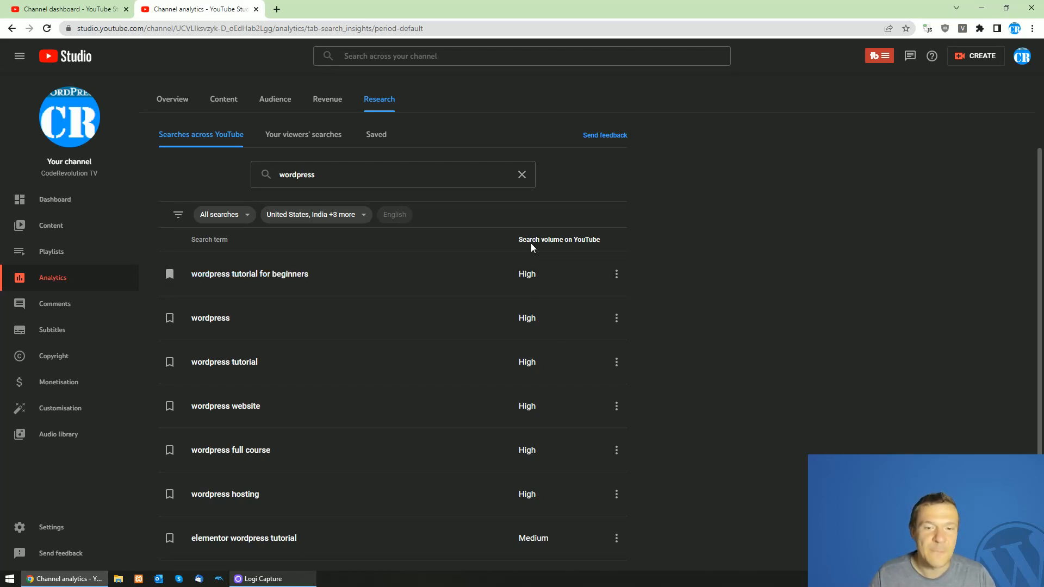
pyautogui.scroll(-2, 530, 243)
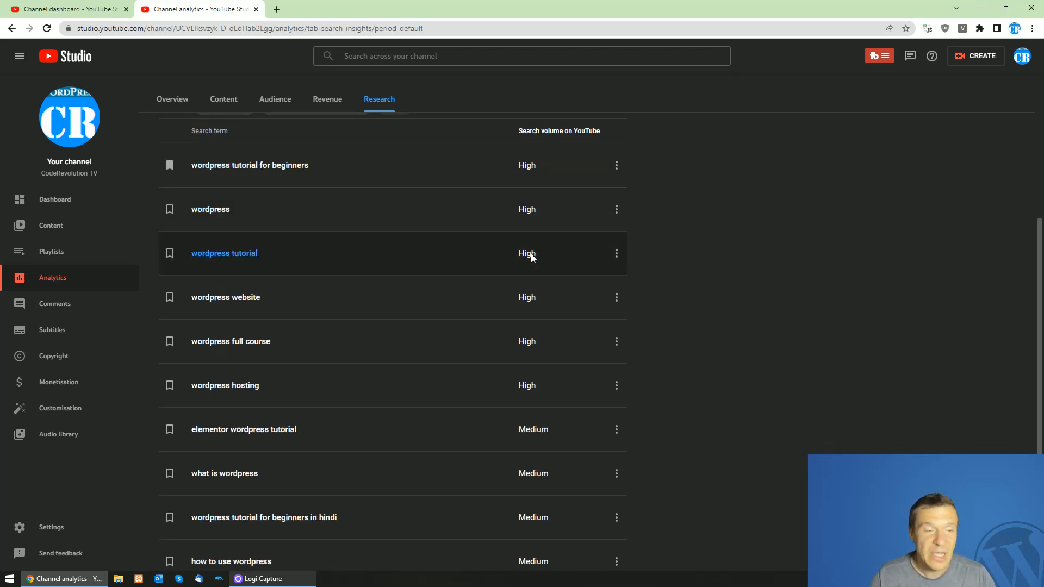
pyautogui.scroll(-1, 373, 266)
pyautogui.scroll(4, 327, 321)
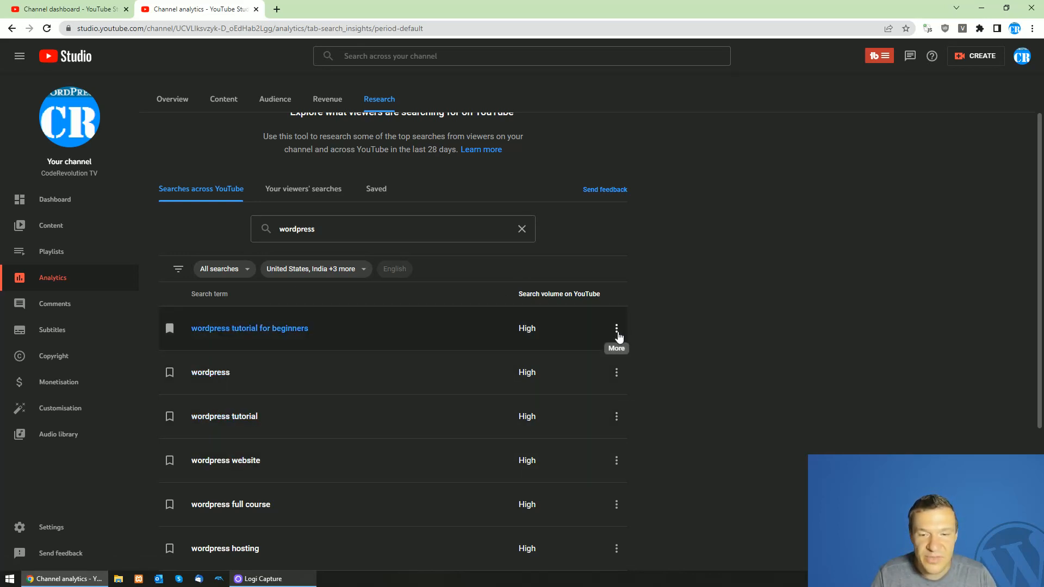
# - Explore the keyword "wordpress" in Keyword Explorer, review its overall score, search volume and competition, and close the explorer
pyautogui.click(617, 373)
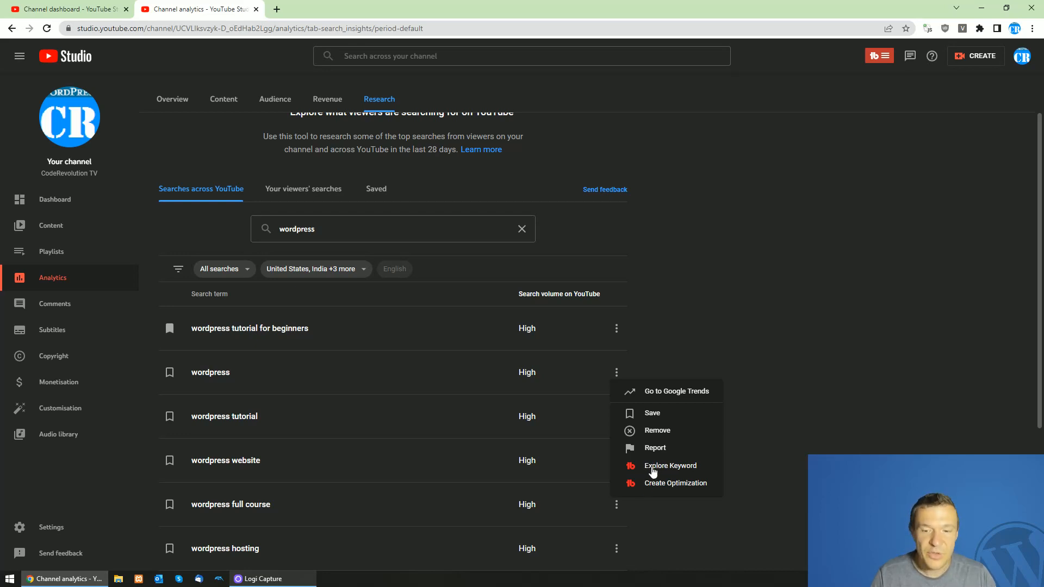
pyautogui.click(653, 470)
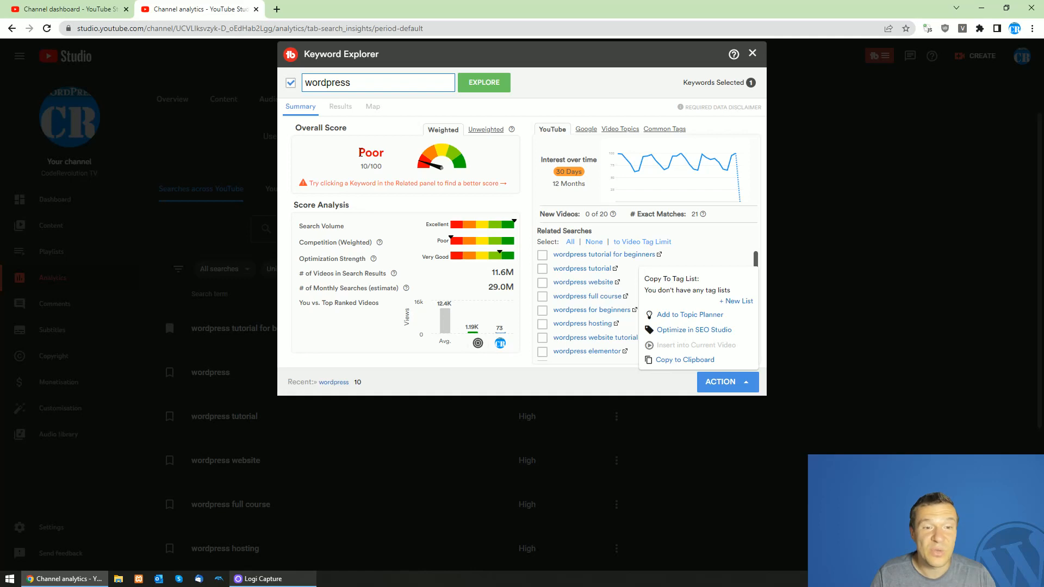
pyautogui.moveTo(356, 153); pyautogui.dragTo(386, 153)
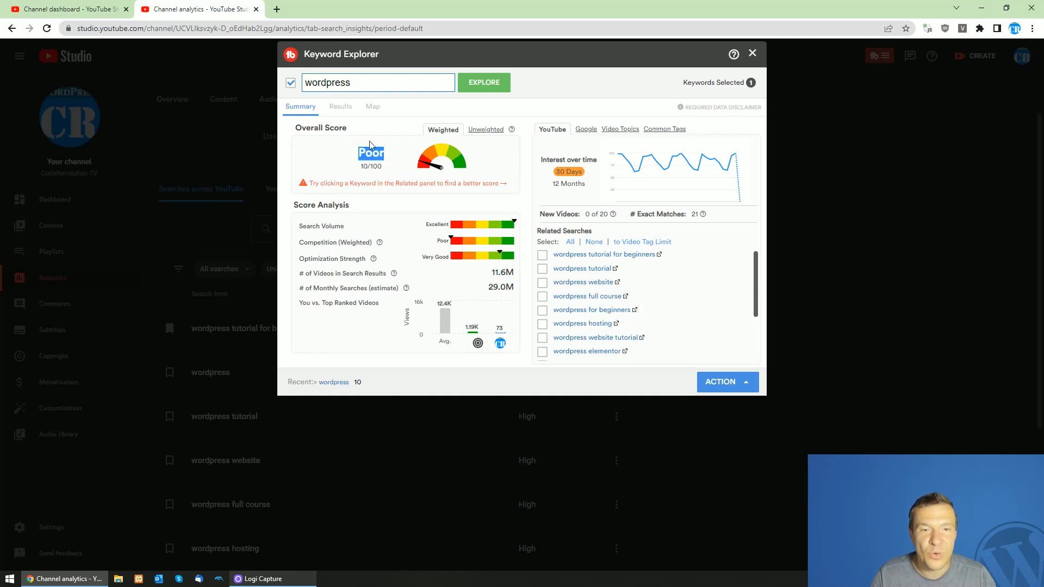
pyautogui.click(362, 166)
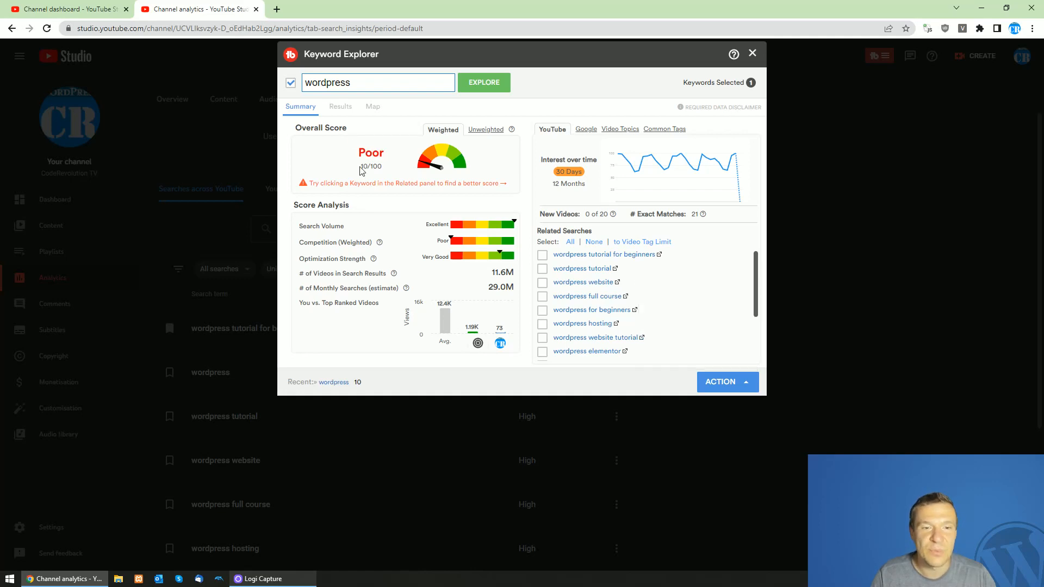
pyautogui.moveTo(371, 168); pyautogui.dragTo(385, 168)
pyautogui.click(365, 152)
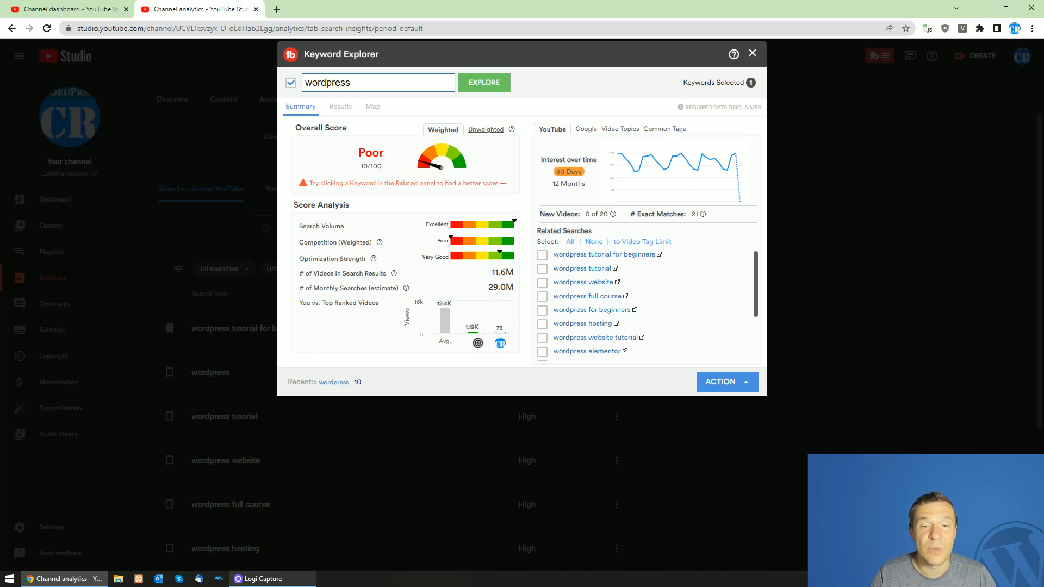
pyautogui.moveTo(299, 226); pyautogui.dragTo(513, 229)
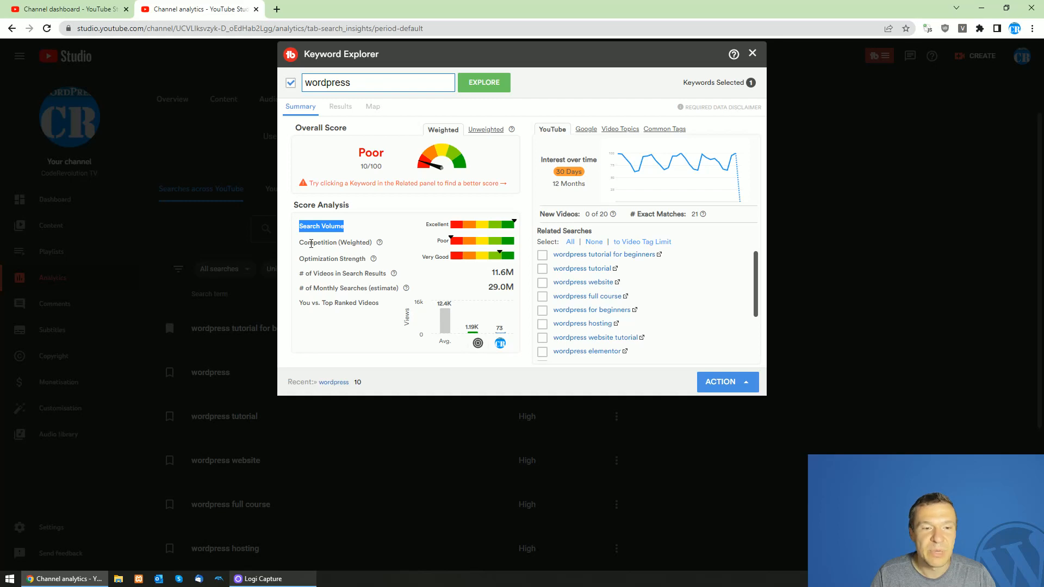
pyautogui.doubleClick(311, 243)
pyautogui.click(398, 246)
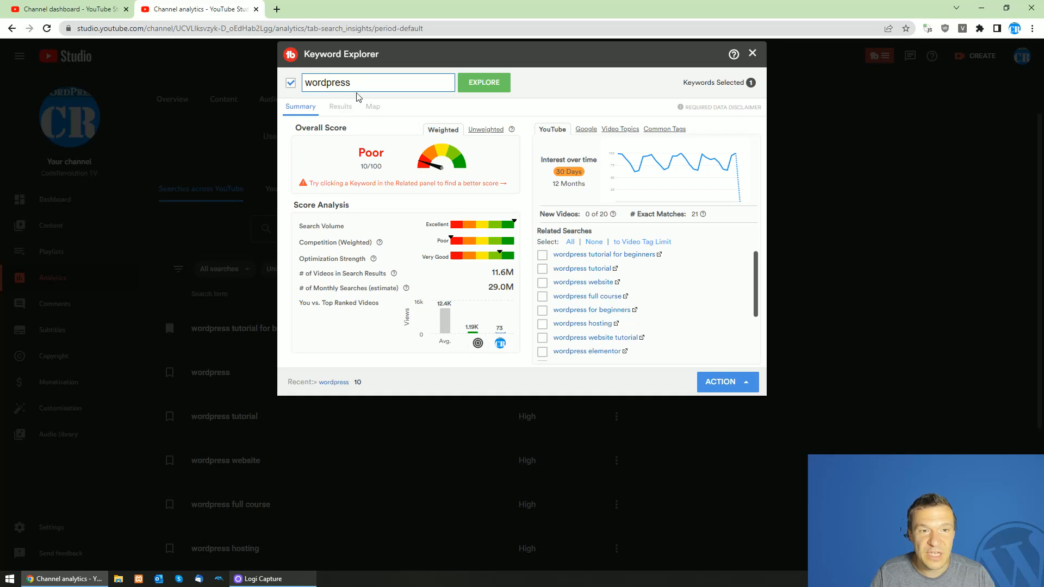
pyautogui.click(755, 55)
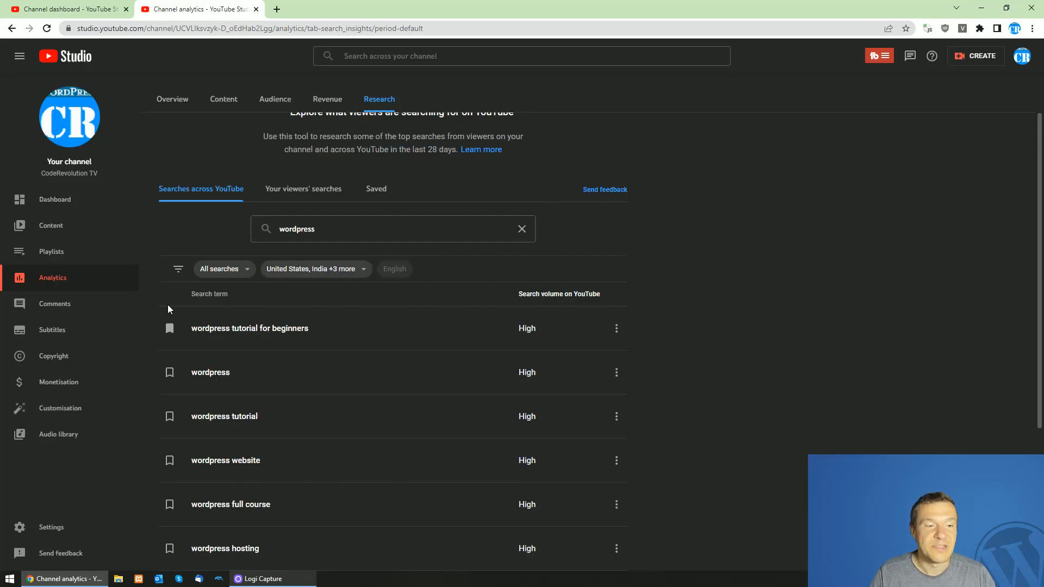
# - Explore the keyword "wordpress tutorial for beginners" from the research results in Keyword Explorer
pyautogui.scroll(-2, 363, 451)
pyautogui.scroll(2, 348, 392)
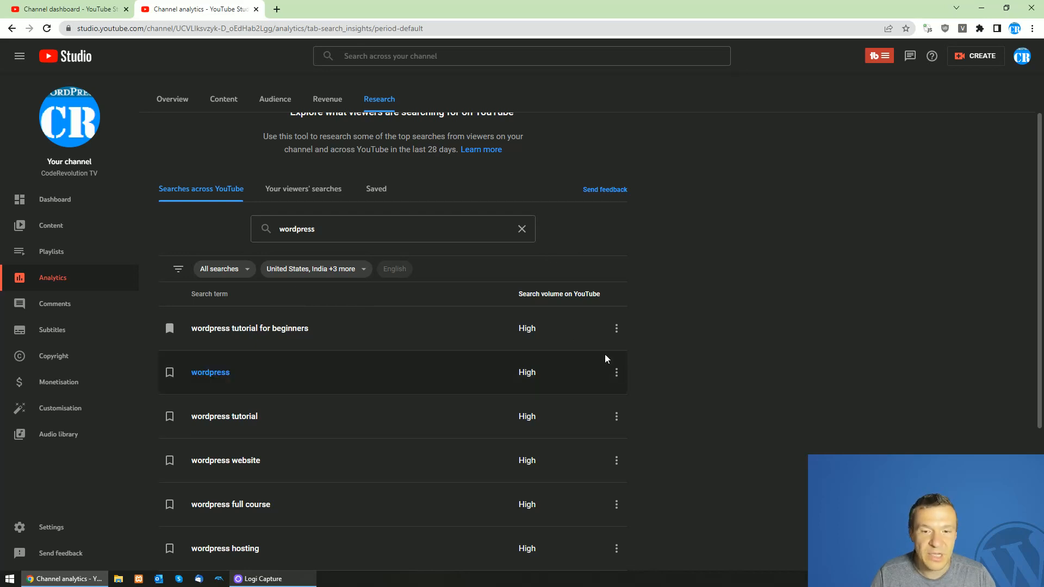
pyautogui.click(616, 328)
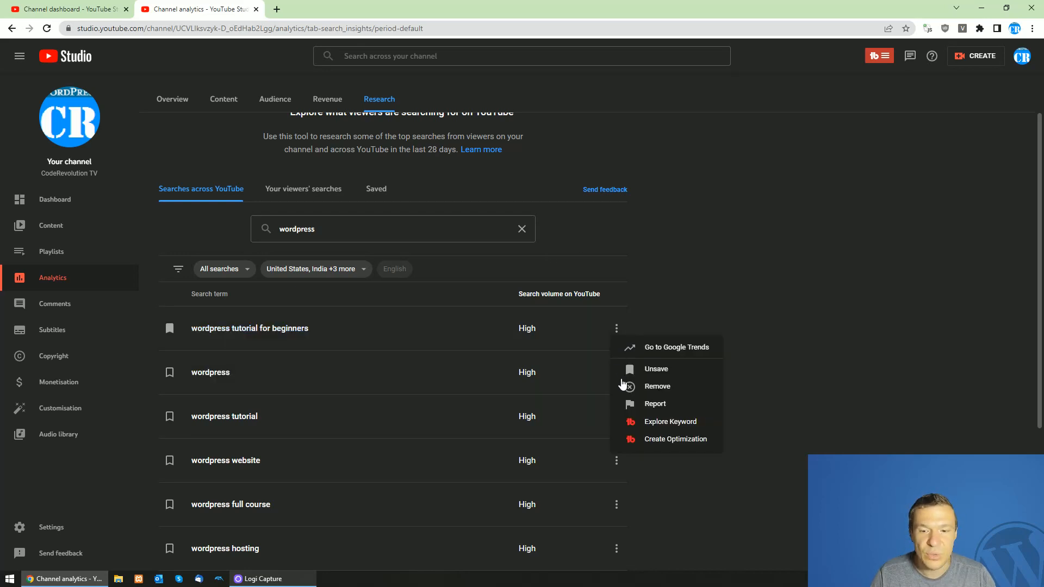
pyautogui.click(650, 422)
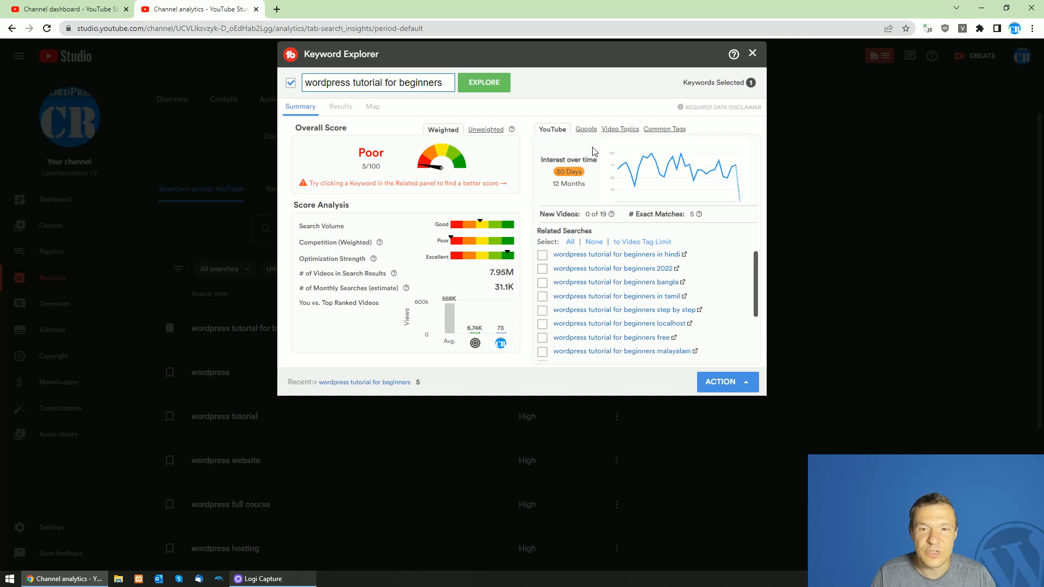
# - Review the keyword's related searches from Google, video topics and common tags, and return to the YouTube related searches
pyautogui.click(590, 132)
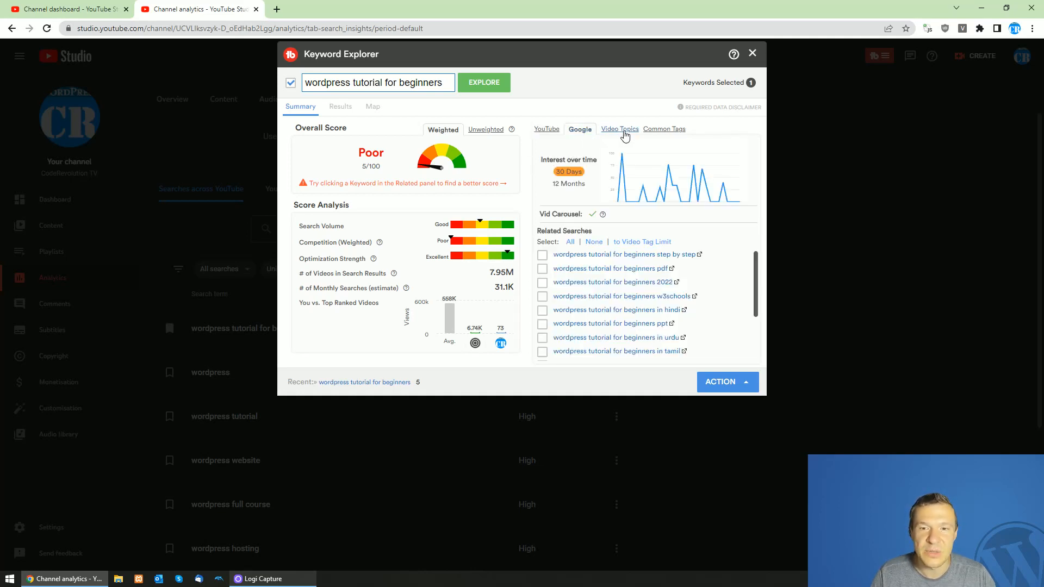
pyautogui.click(620, 131)
pyautogui.click(660, 131)
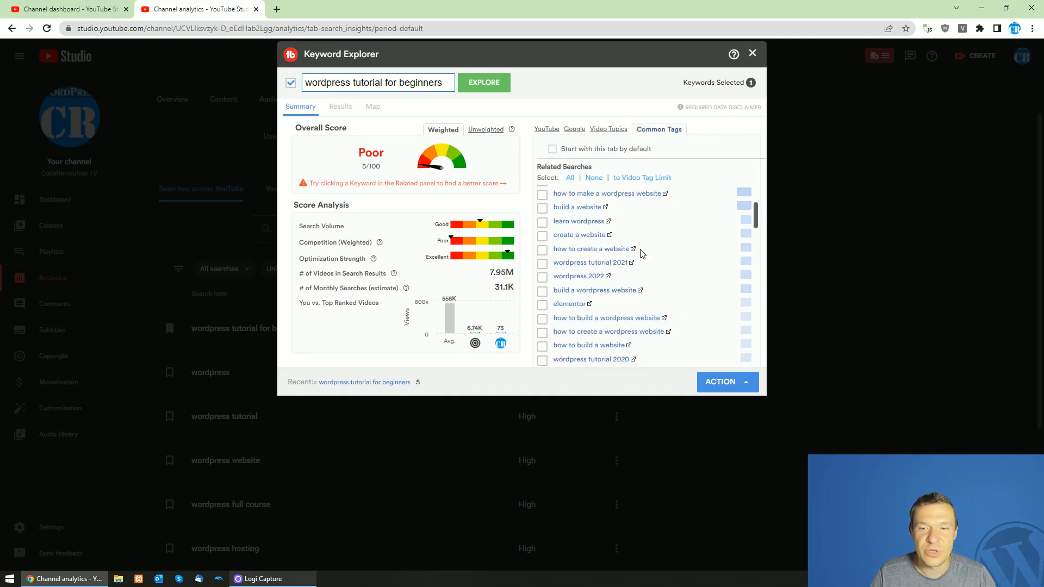
pyautogui.scroll(2, 675, 264)
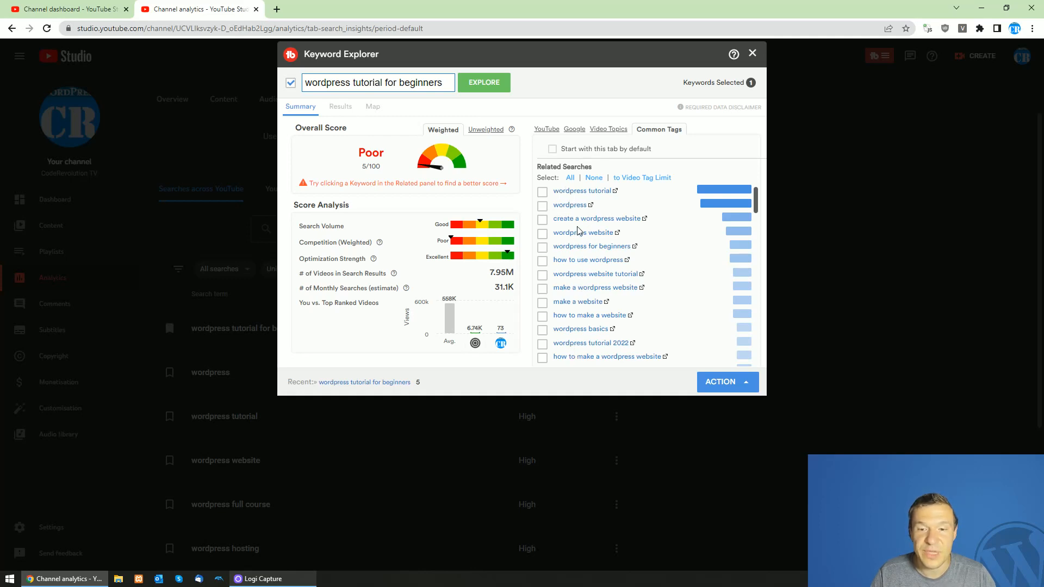
pyautogui.scroll(-2, 597, 263)
pyautogui.scroll(2, 598, 272)
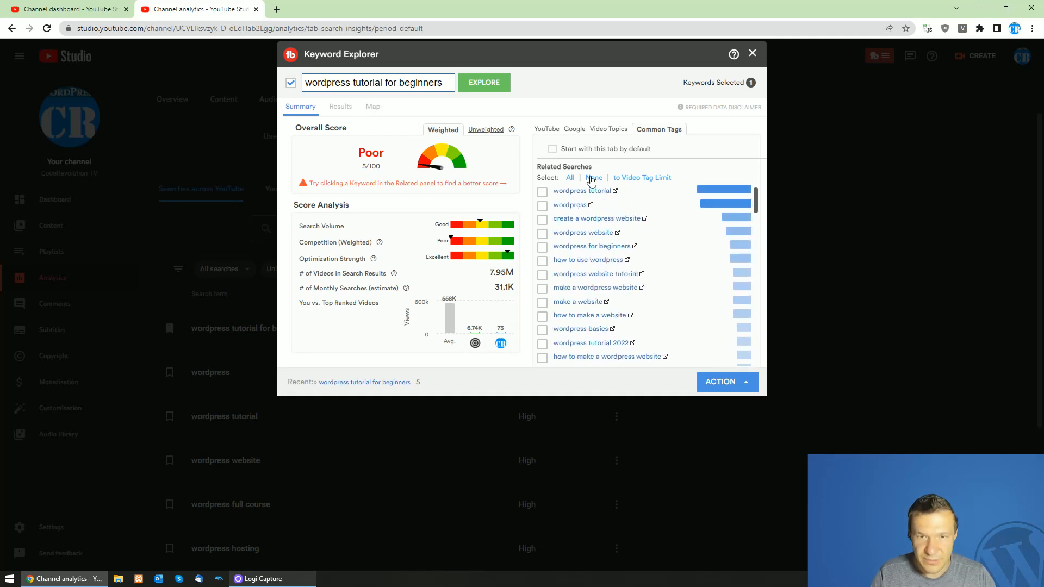
pyautogui.click(596, 134)
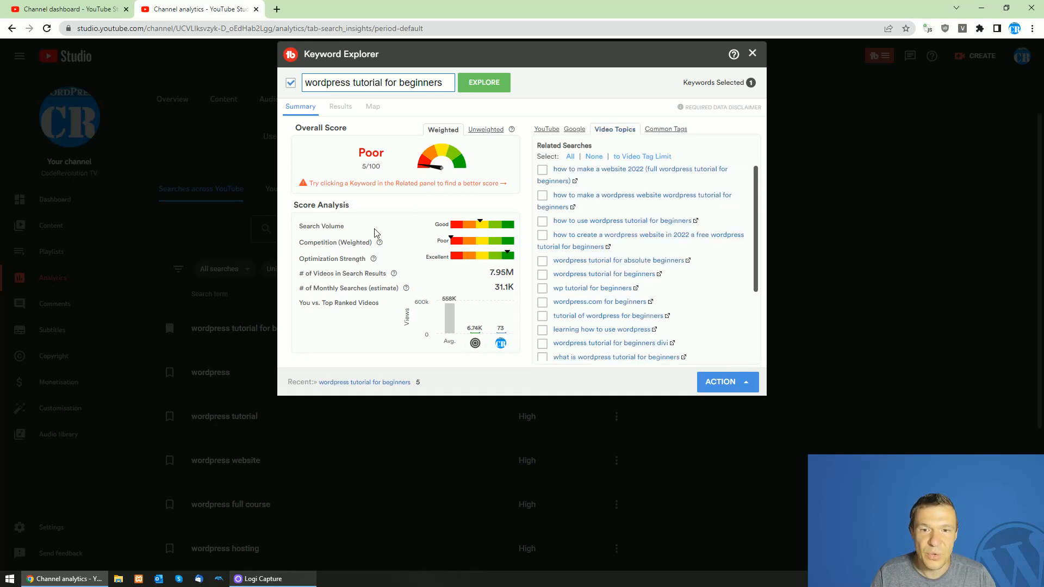
pyautogui.scroll(-1, 587, 260)
pyautogui.scroll(1, 584, 218)
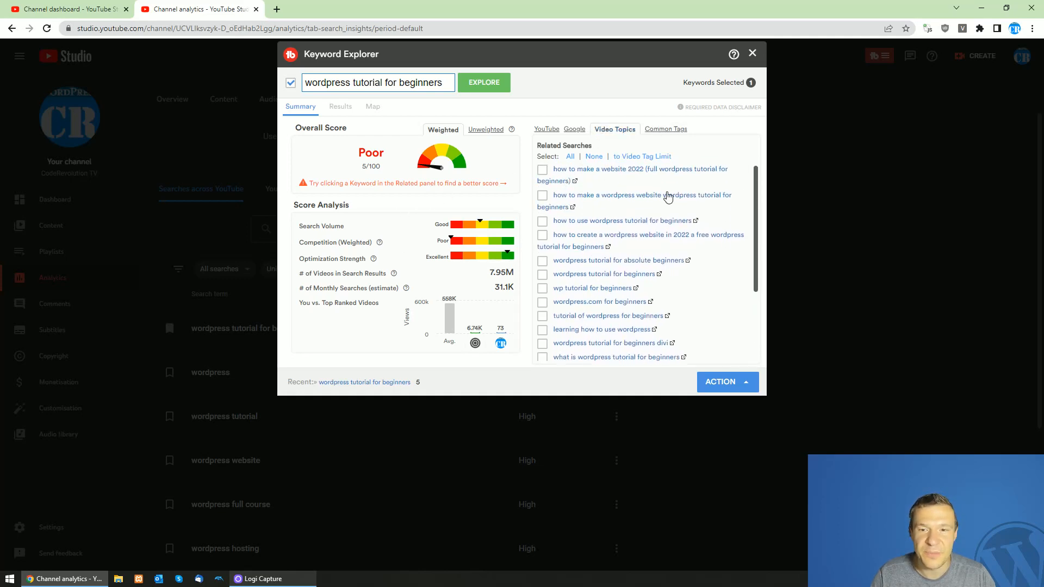
pyautogui.click(538, 129)
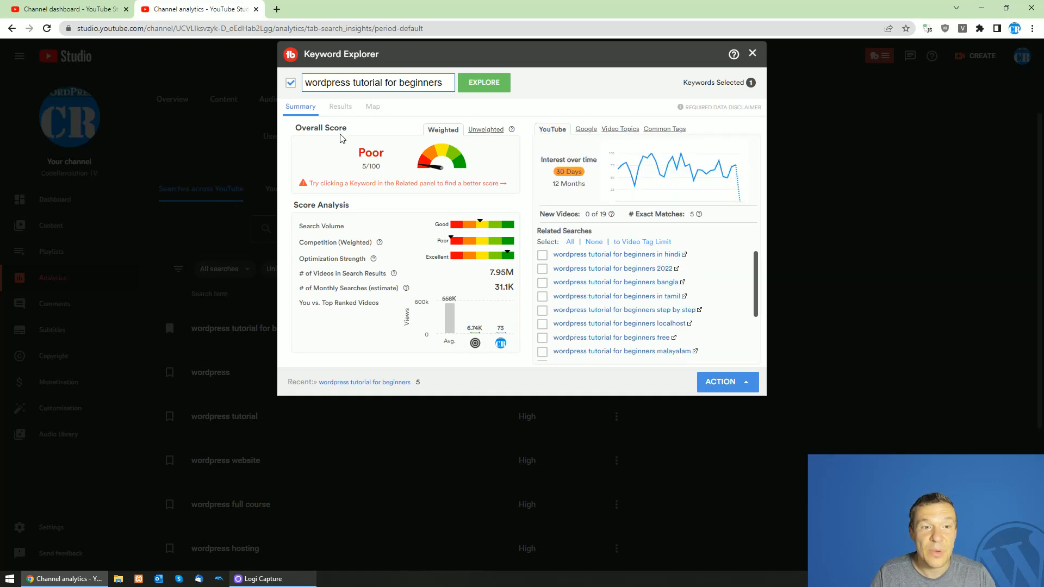
# - Close Keyword Explorer and open Google Trends for the search term "wordpress tutorial for beginners"
pyautogui.click(752, 52)
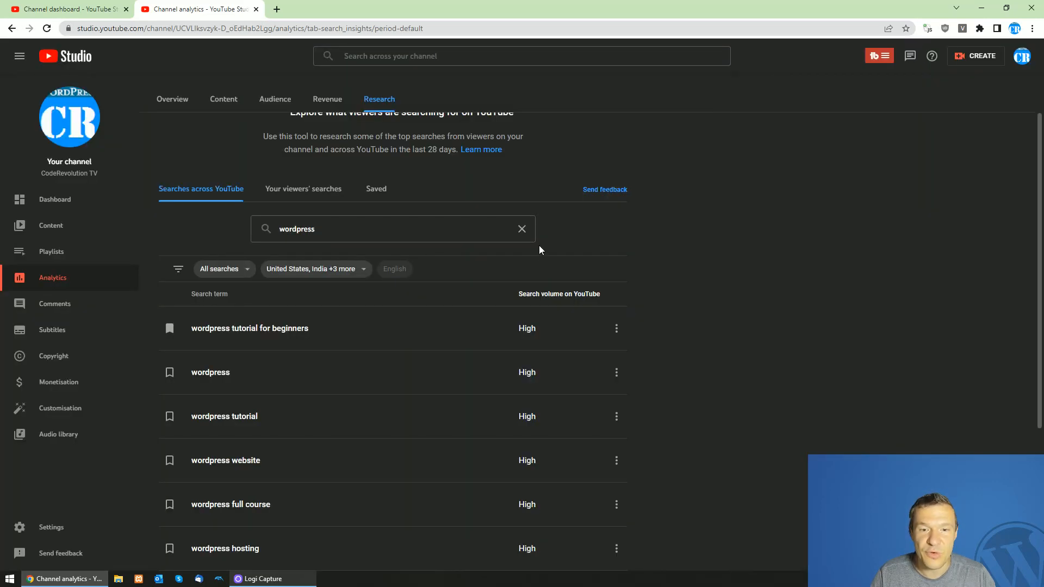
pyautogui.click(617, 332)
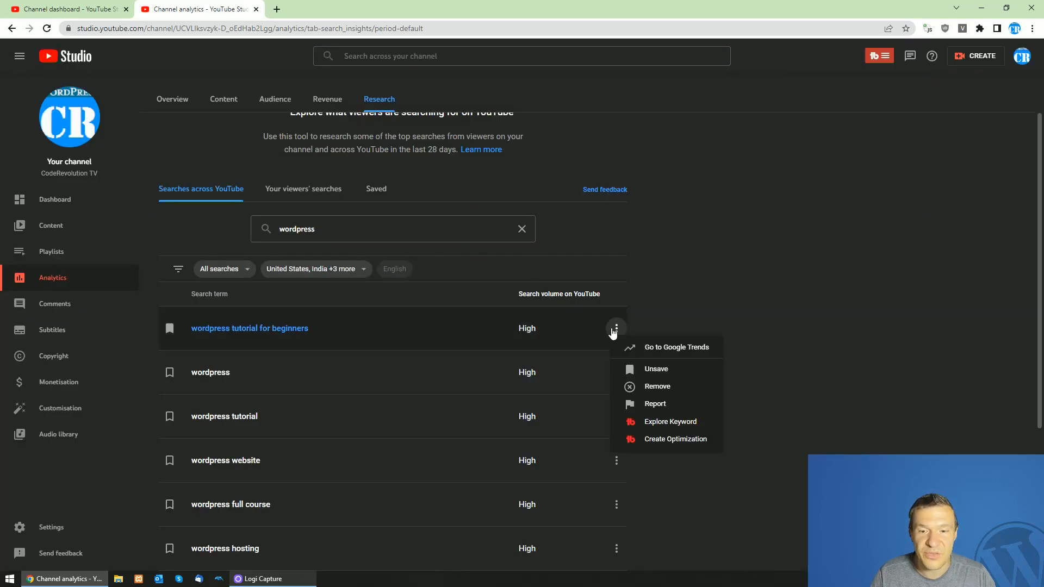
pyautogui.click(657, 353)
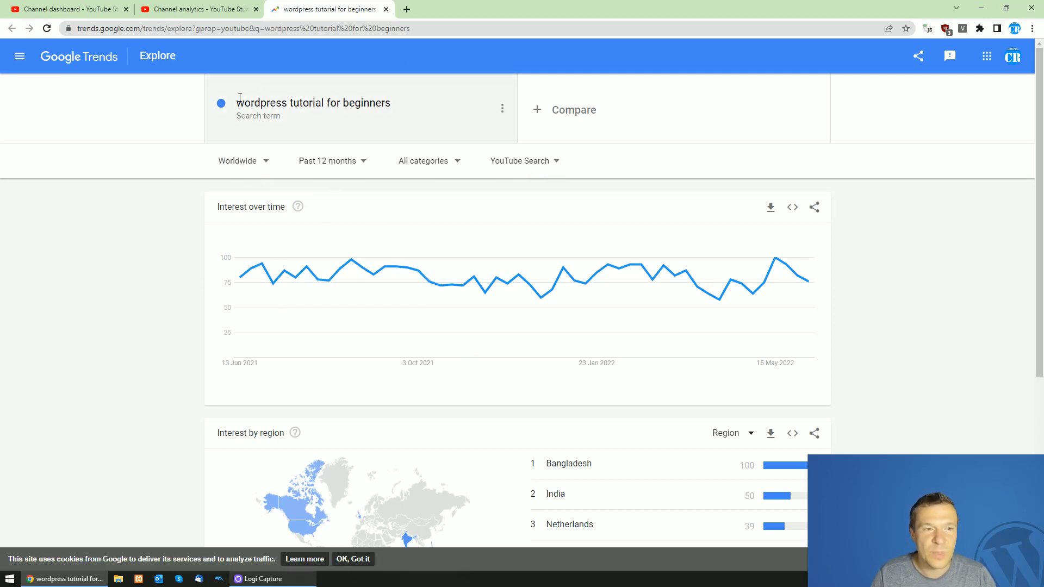
# - Review the term's interest over time, interest by region, related topics and queries, and return to the YouTube Studio research page
pyautogui.scroll(-2, 195, 266)
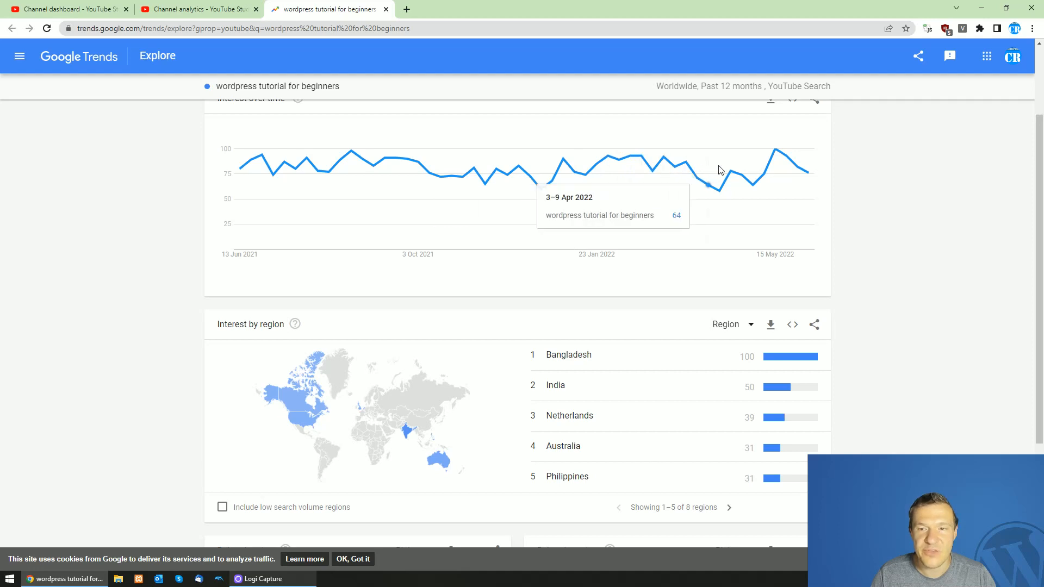
pyautogui.scroll(-3, 478, 404)
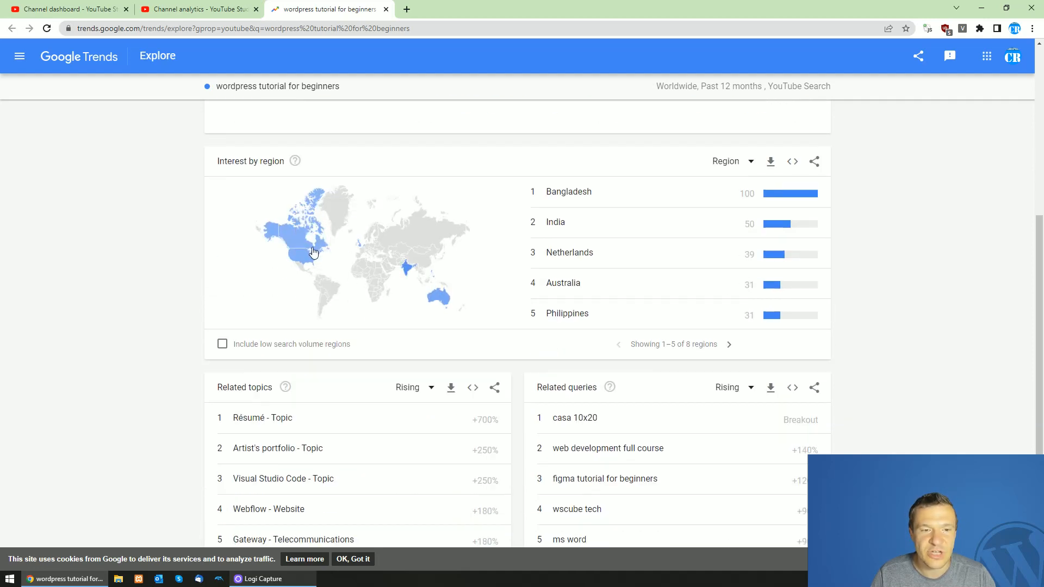
pyautogui.moveTo(303, 247)
pyautogui.scroll(-1, 142, 361)
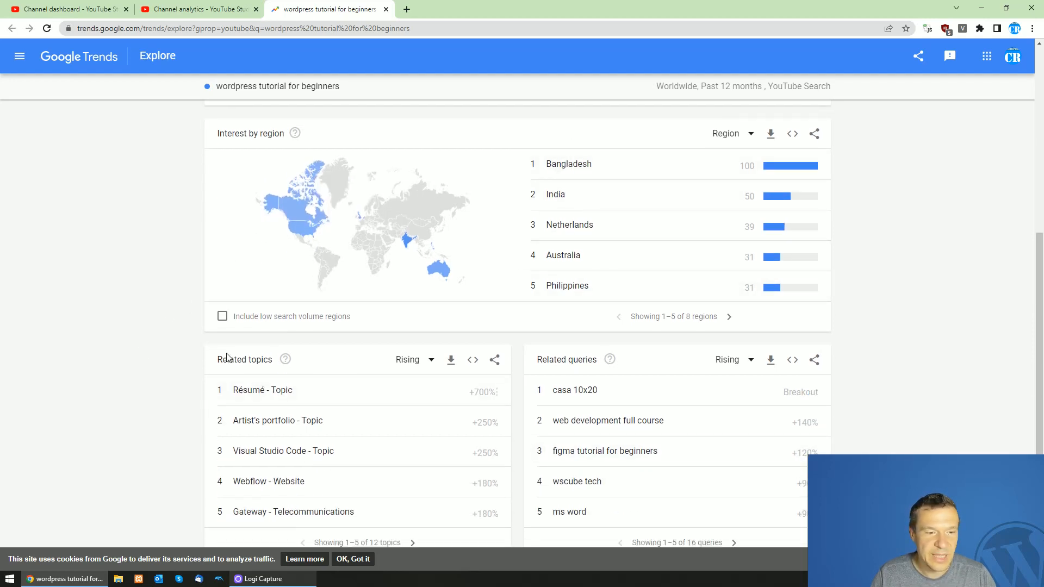
pyautogui.scroll(5, 218, 478)
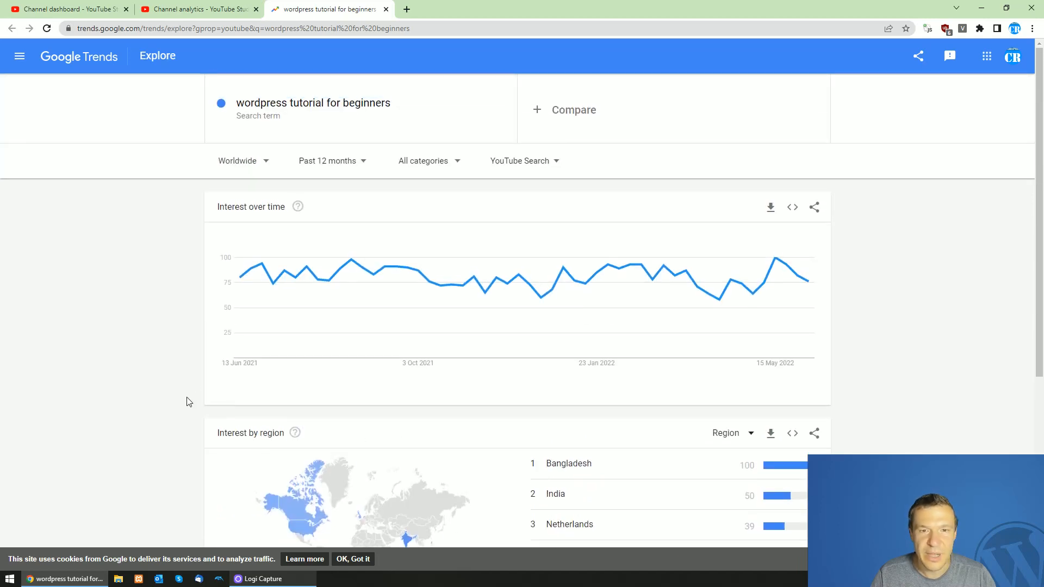
pyautogui.click(190, 6)
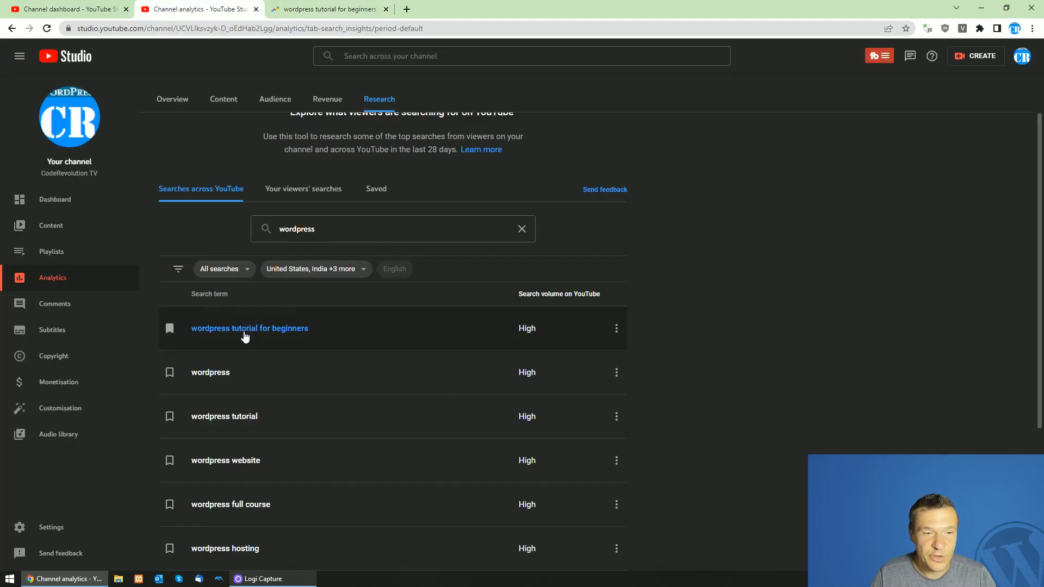
# - Clear the search term, recheck the overall score of "wordpress tutorial for beginners" in Keyword Explorer, and close the explorer
pyautogui.doubleClick(294, 228)
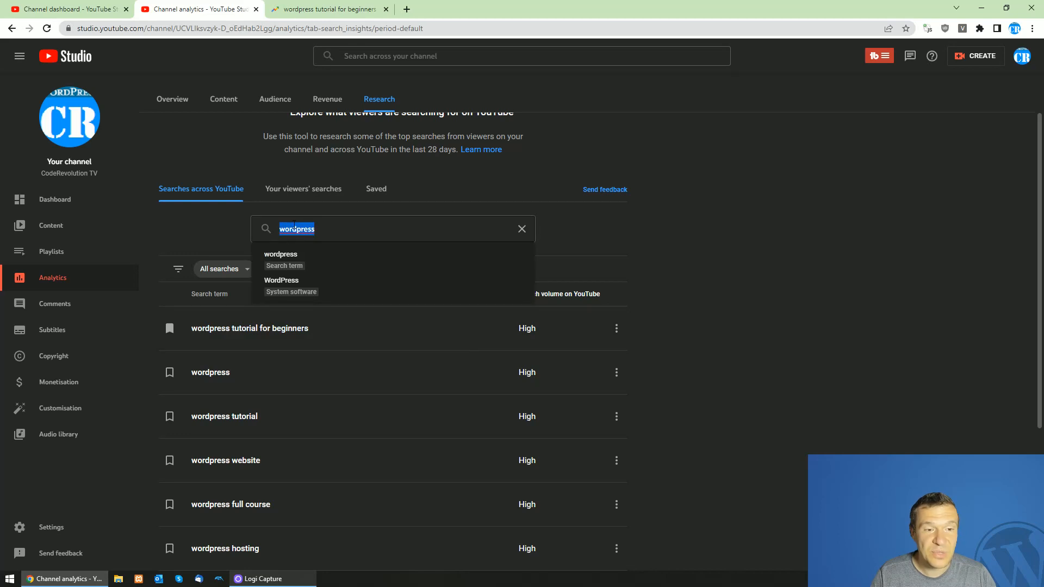
pyautogui.press('BackSpace')
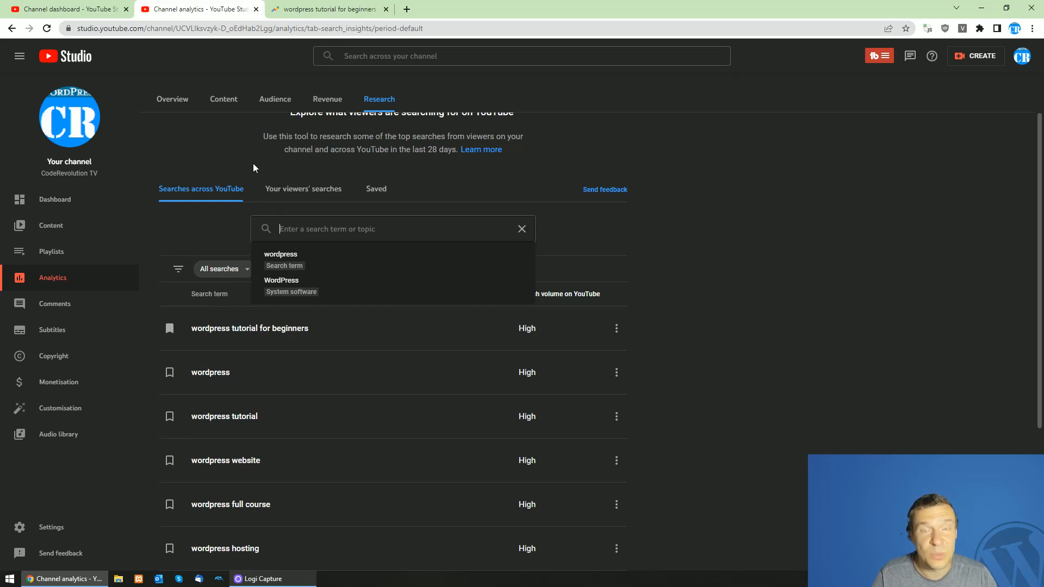
pyautogui.click(615, 328)
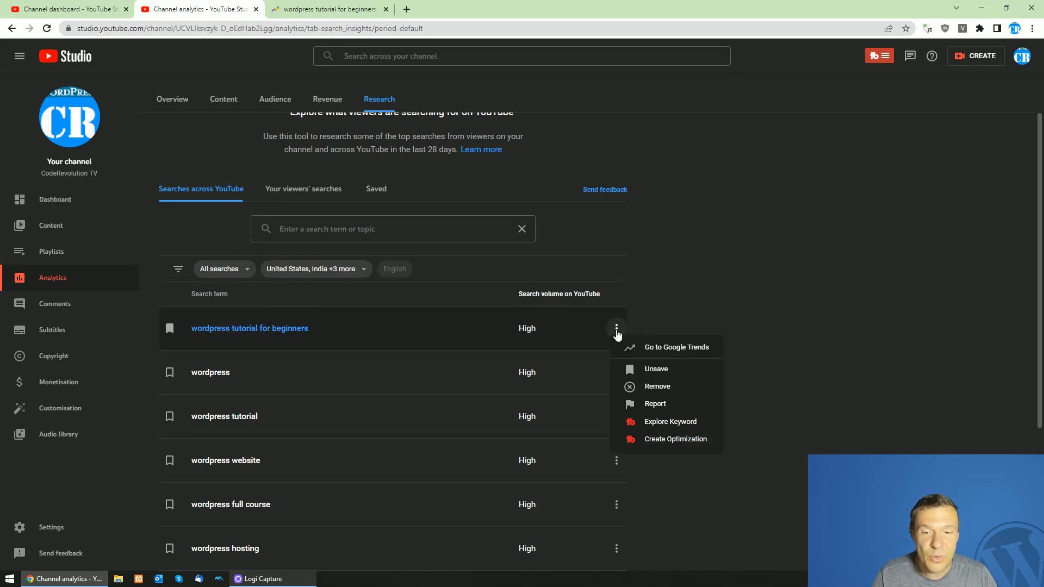
pyautogui.click(662, 423)
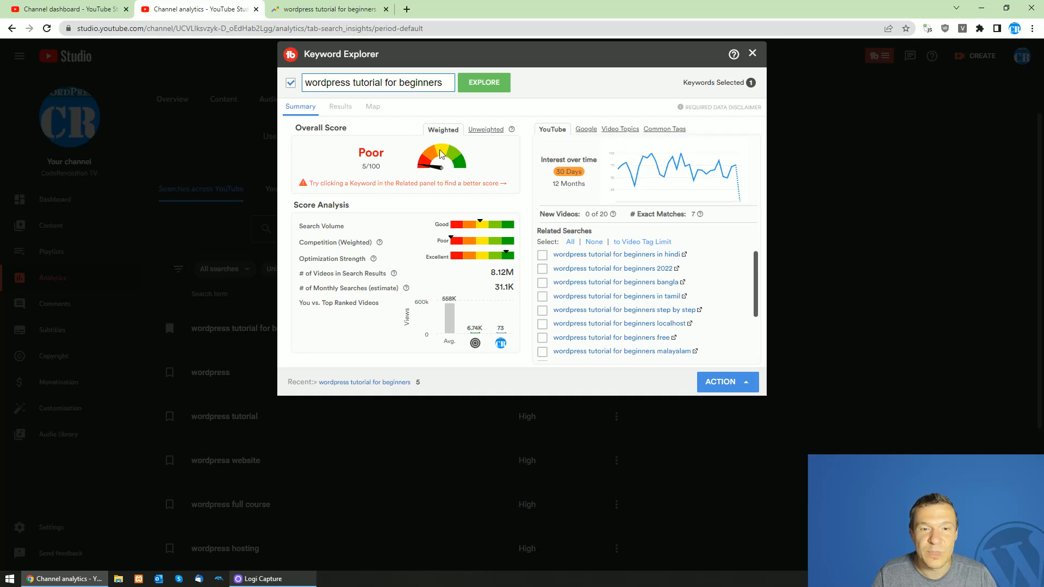
pyautogui.moveTo(363, 167); pyautogui.dragTo(379, 169)
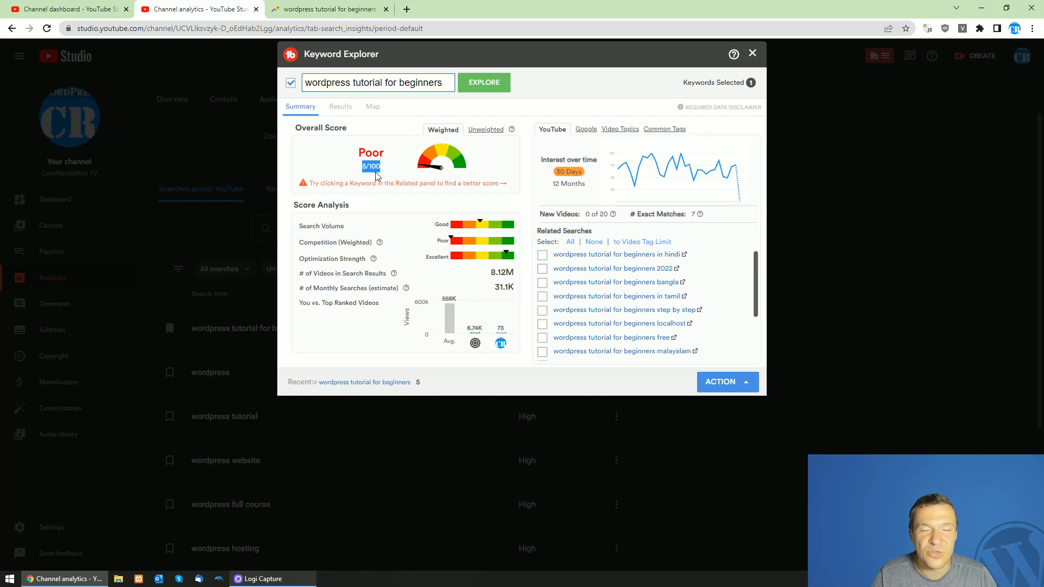
pyautogui.click(376, 175)
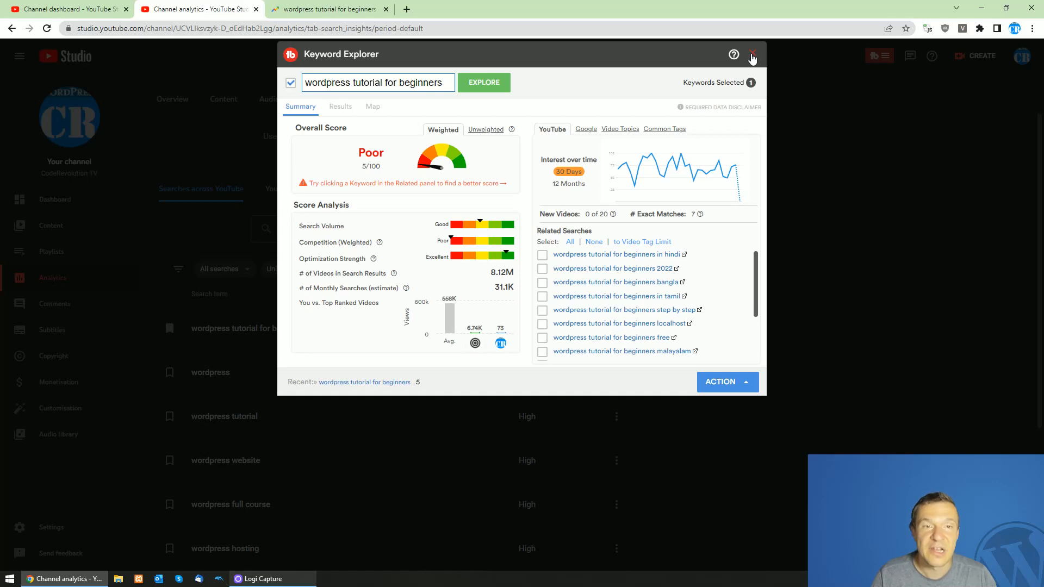
pyautogui.click(752, 55)
# - Search across YouTube for the search term "scraping" in the research tool
pyautogui.scroll(-2, 246, 362)
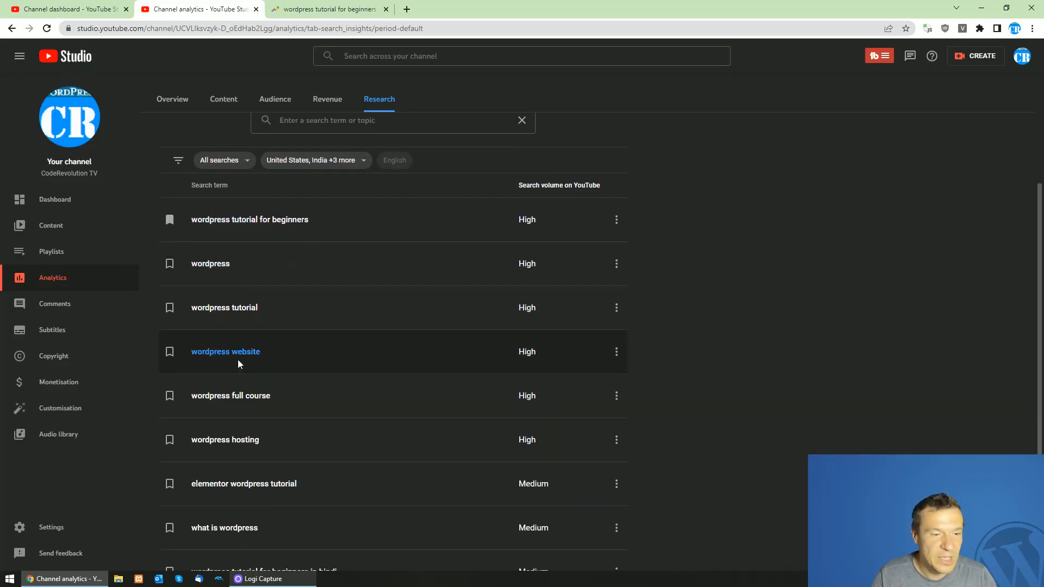
pyautogui.scroll(-2, 238, 363)
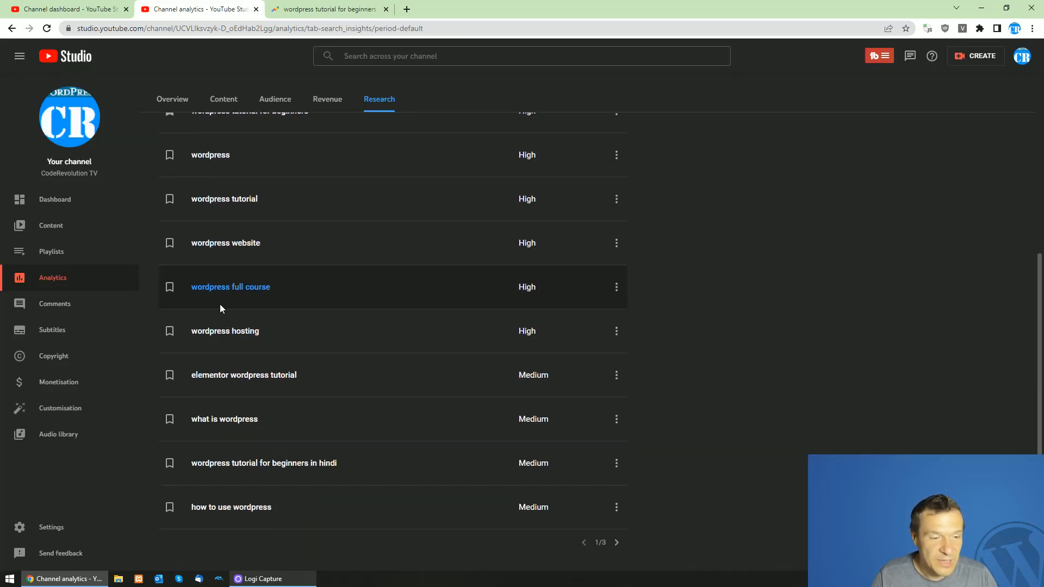
pyautogui.scroll(5, 212, 386)
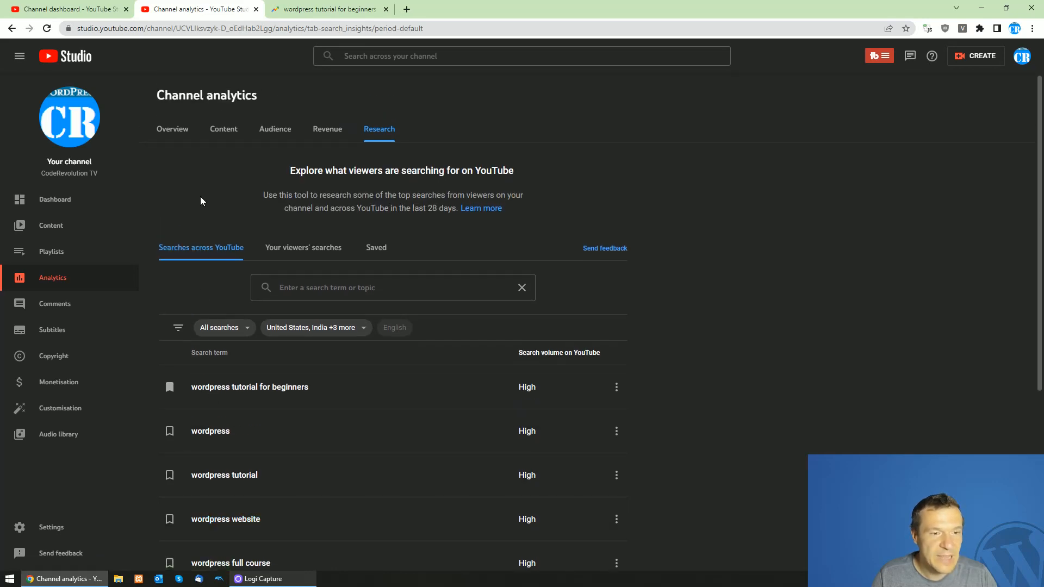
pyautogui.scroll(-2, 245, 381)
pyautogui.click(299, 177)
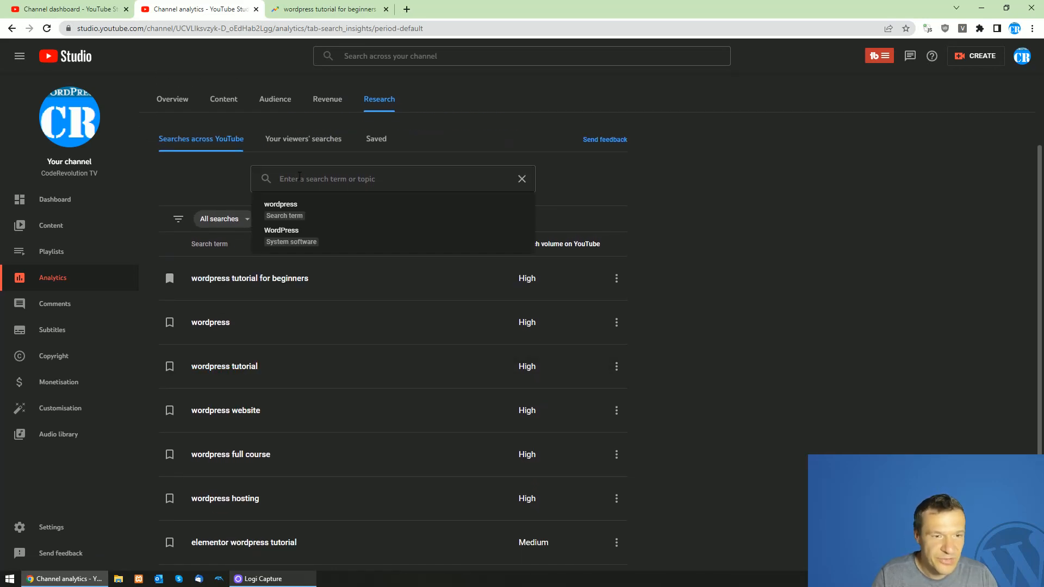
pyautogui.write('scraping')
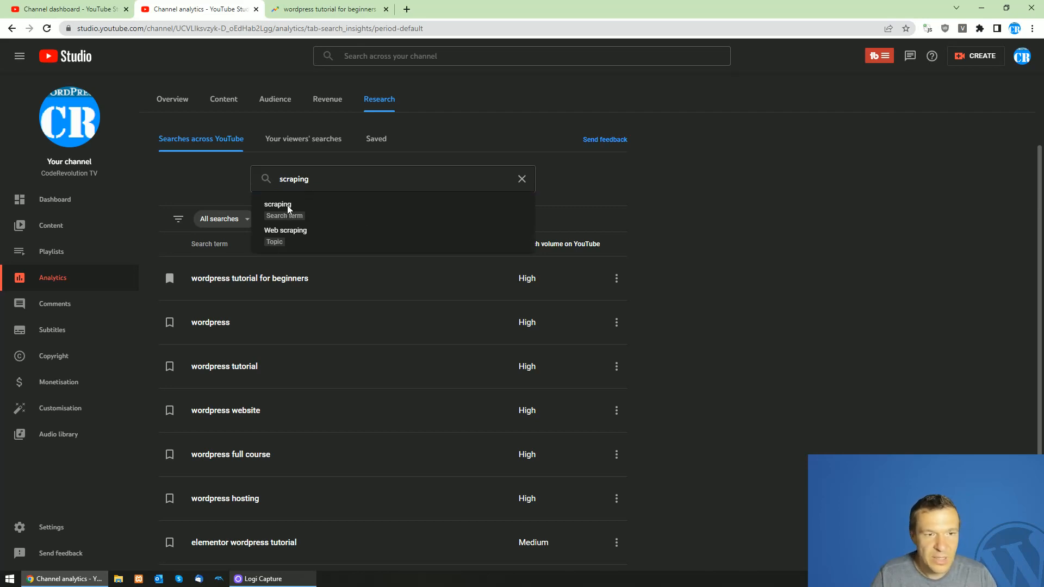
pyautogui.click(298, 220)
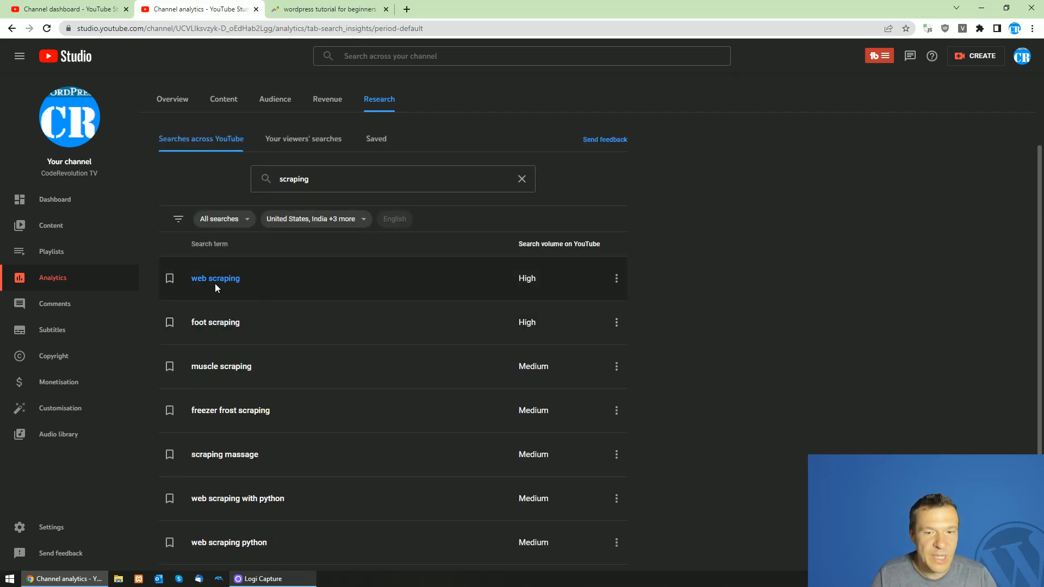
# - Look through the scraping-related search terms and open Google Trends for "web scraping"
pyautogui.scroll(-2, 223, 364)
pyautogui.scroll(-1, 221, 353)
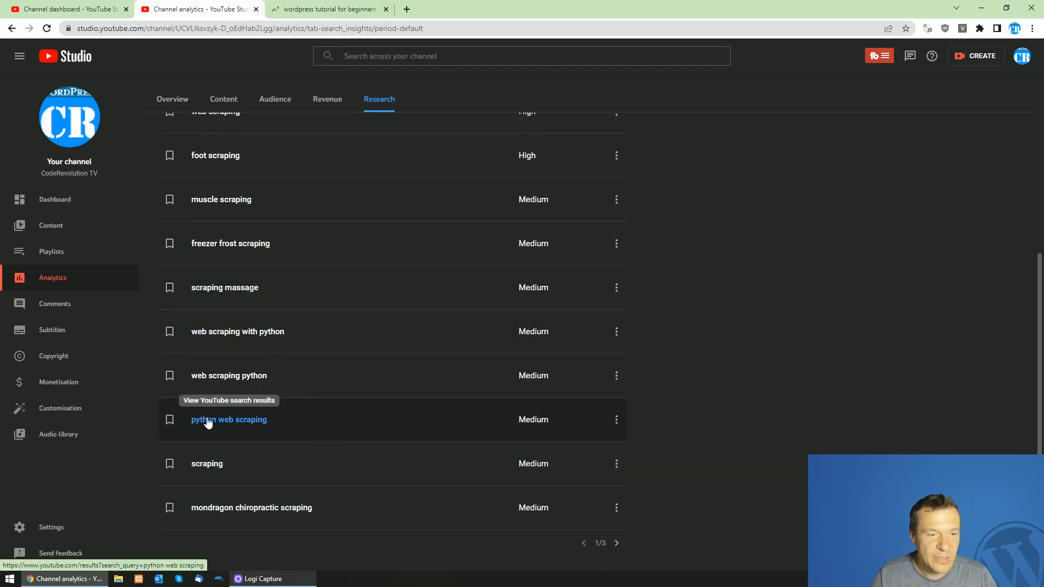
pyautogui.scroll(2, 205, 422)
pyautogui.scroll(3, 210, 410)
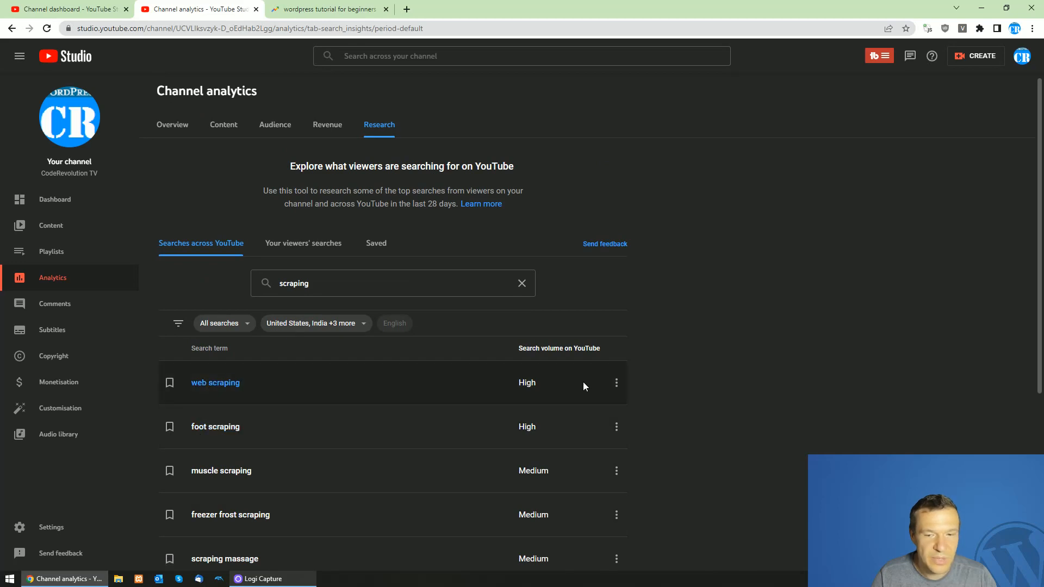
pyautogui.click(616, 382)
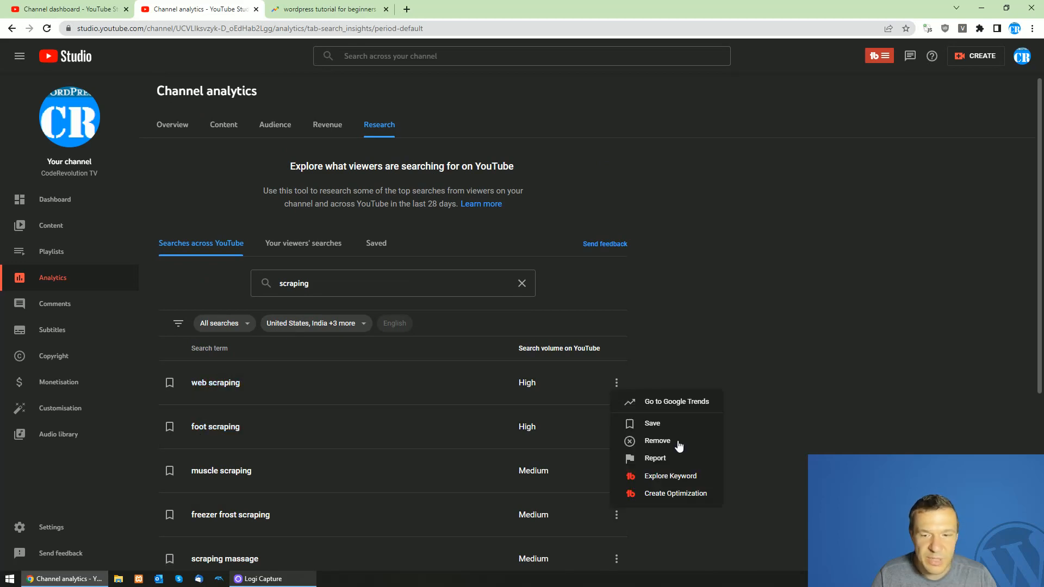
pyautogui.click(650, 401)
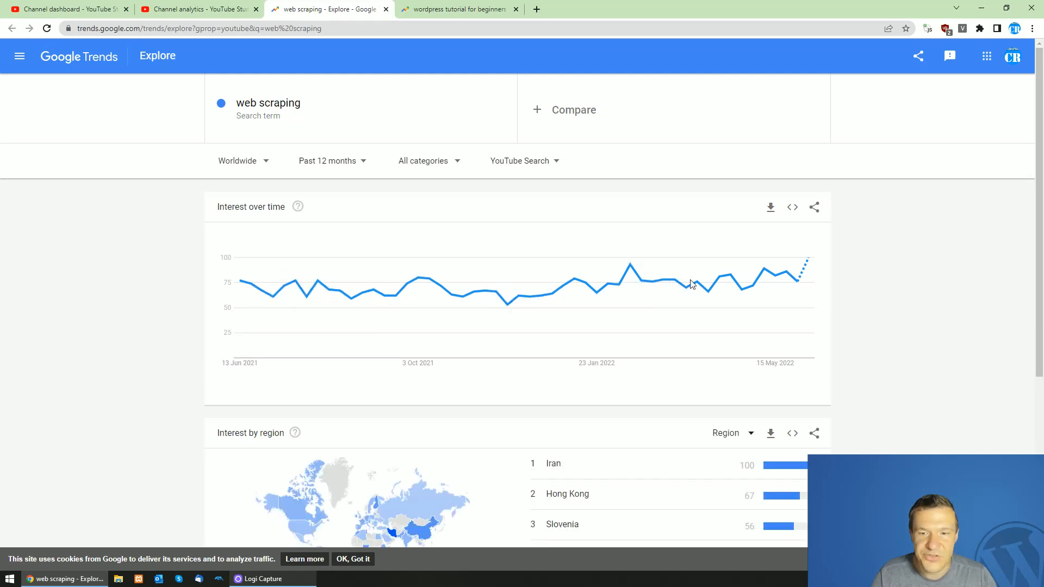
# - Examine the regional interest in "web scraping" on the world map and return to the YouTube Studio research results
pyautogui.scroll(-4, 298, 333)
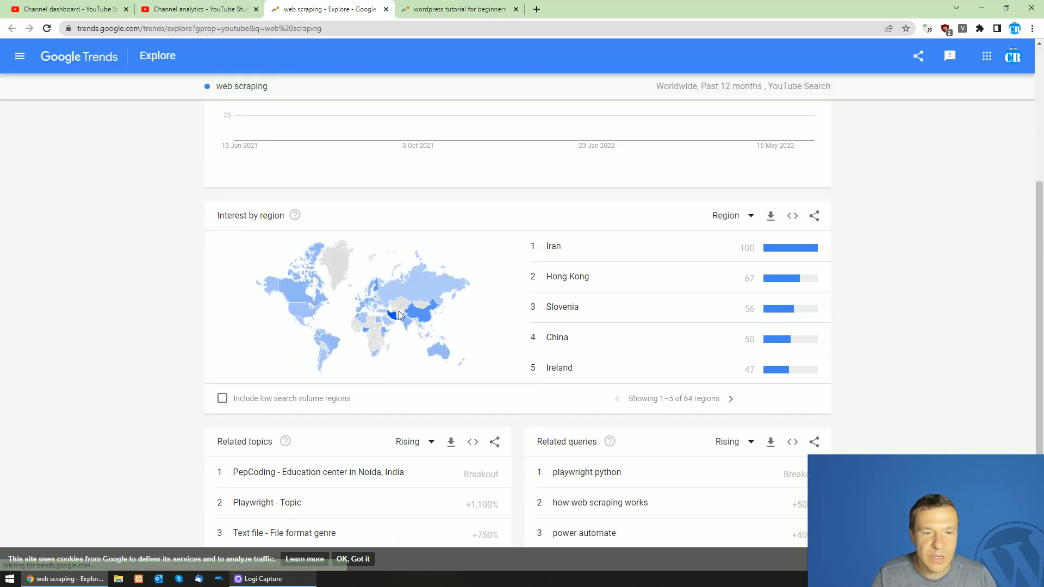
pyautogui.moveTo(394, 321)
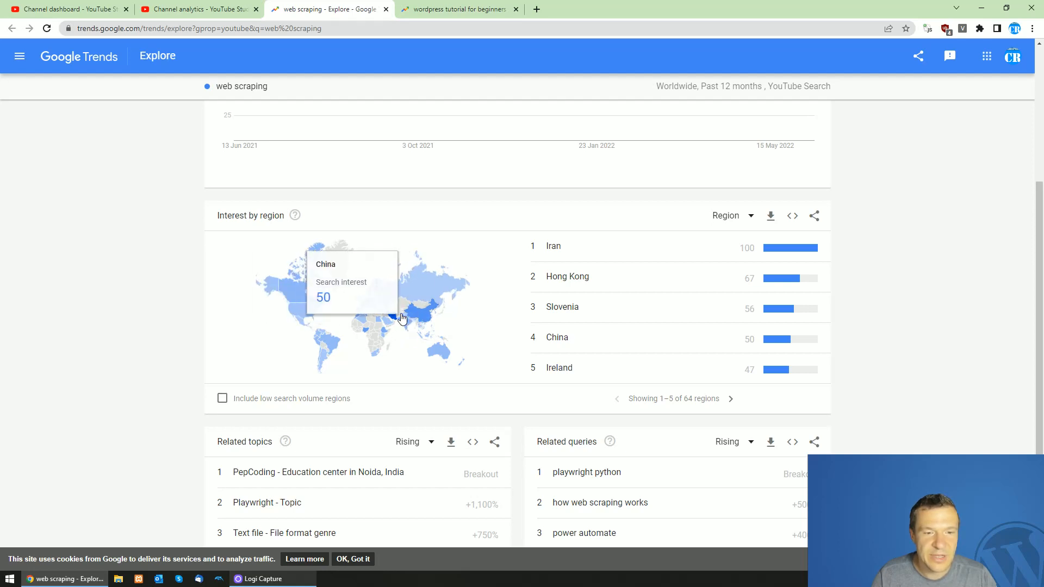
pyautogui.click(227, 7)
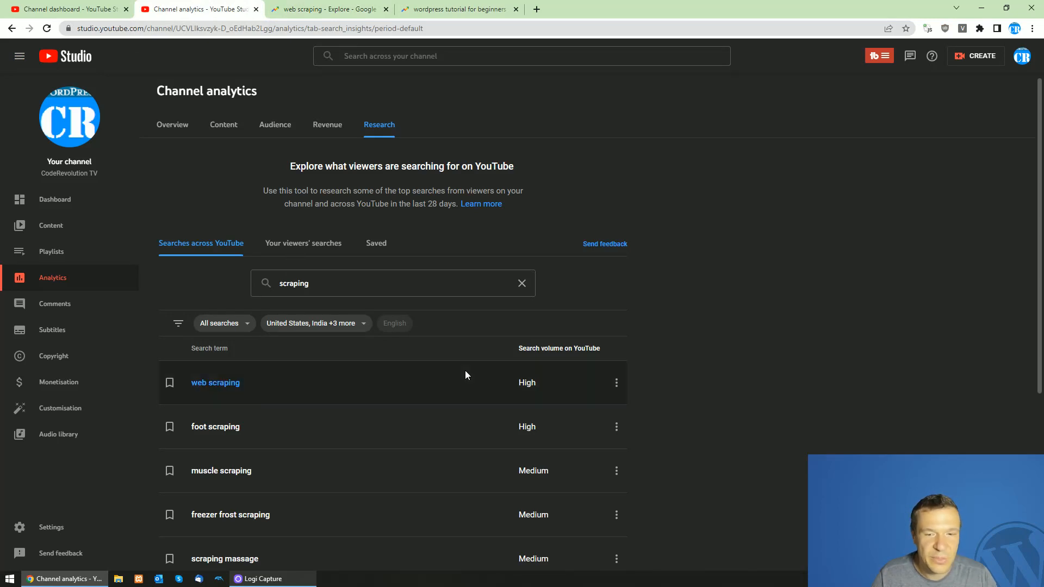
# - Explore the keyword "web scraping" in Keyword Explorer, review its score analysis, and close the explorer
pyautogui.click(618, 383)
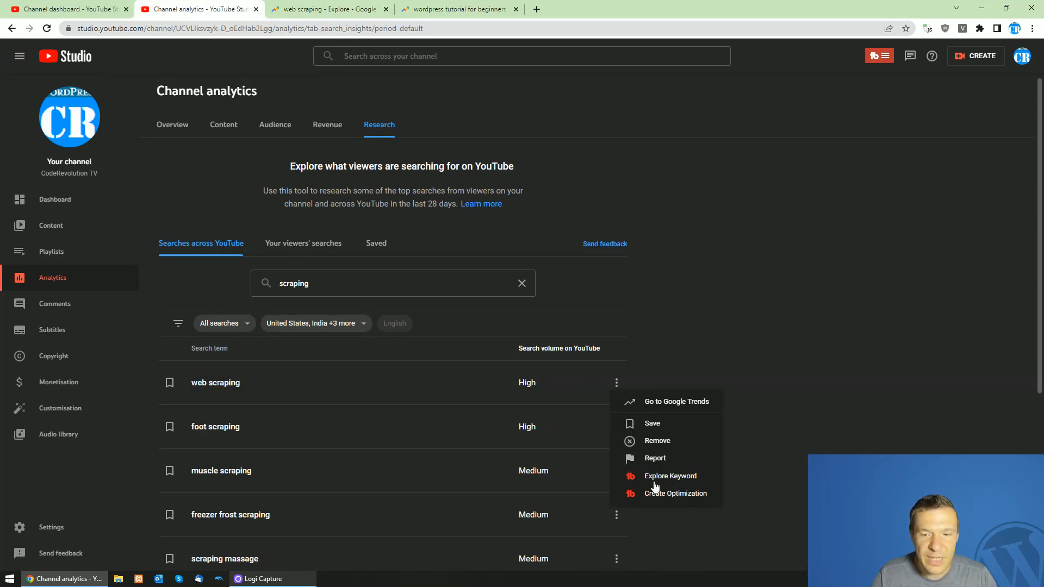
pyautogui.click(657, 481)
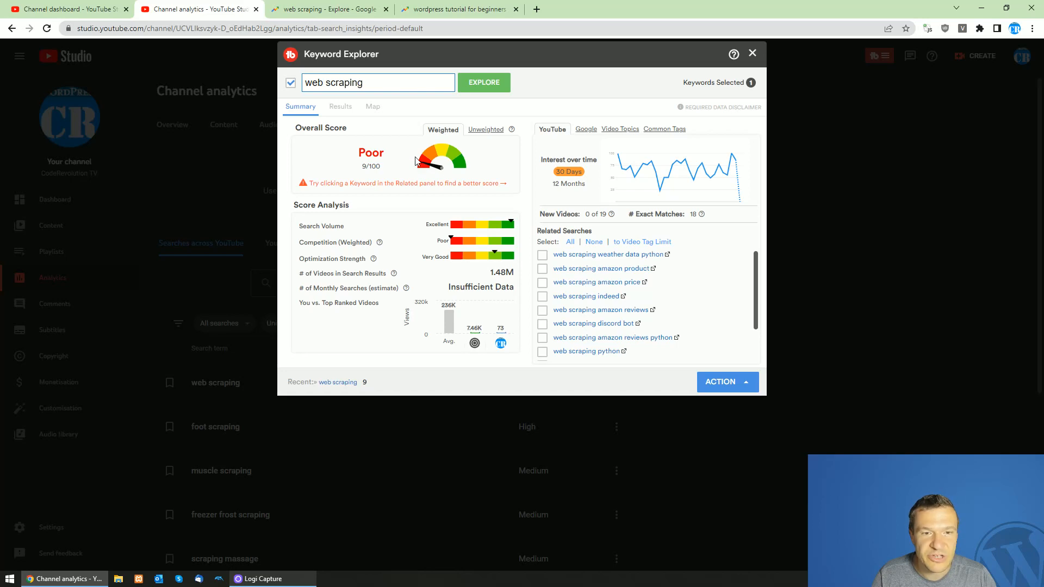
pyautogui.click(752, 53)
# - Browse the scraping-related search terms through to the third page of results
pyautogui.scroll(-5, 289, 330)
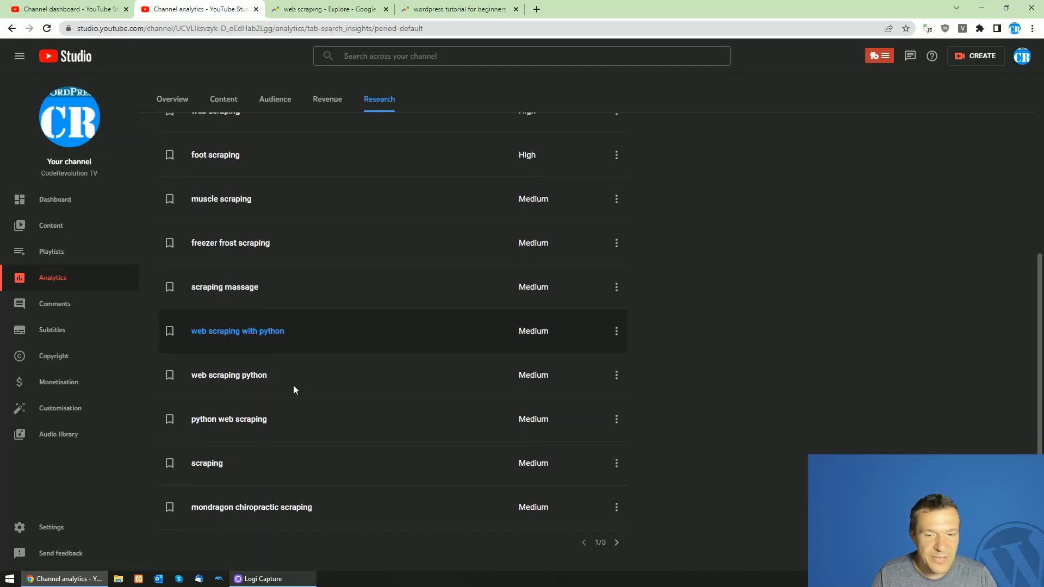
pyautogui.click(617, 543)
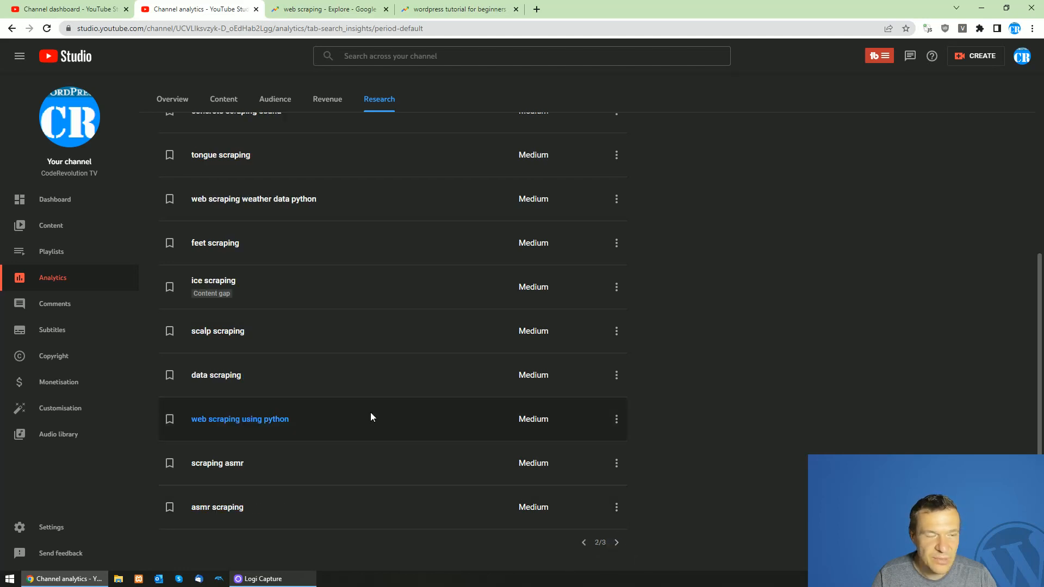
pyautogui.scroll(4, 370, 413)
pyautogui.scroll(-4, 370, 413)
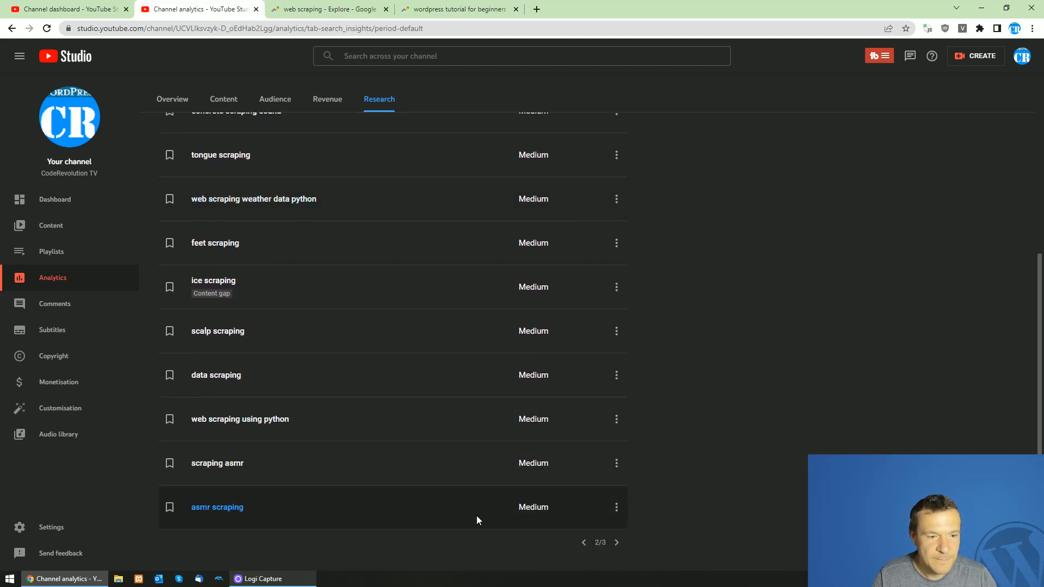
pyautogui.click(616, 542)
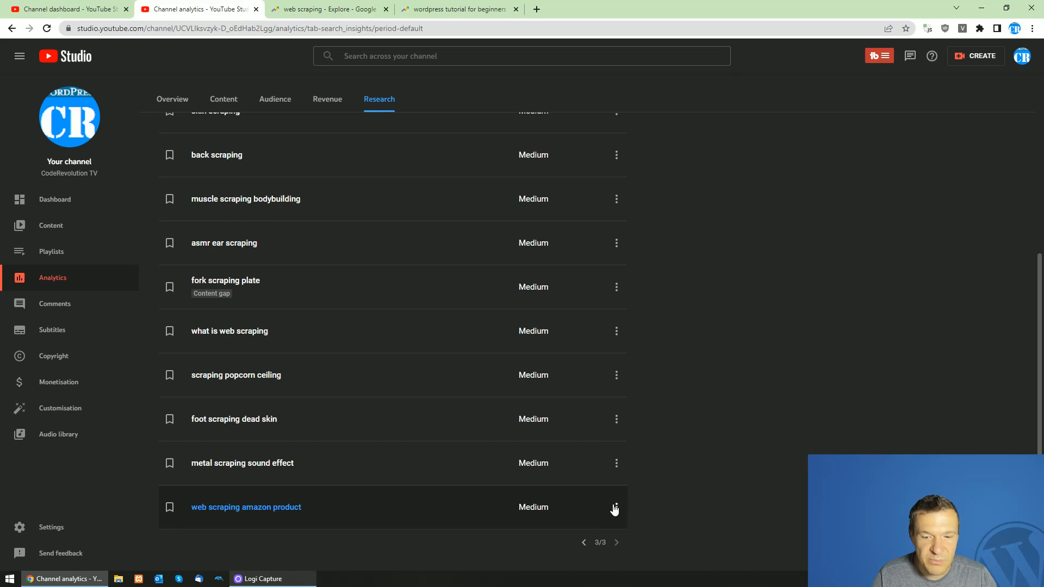
# - Review the third page of results and explore the keyword "web scraping amazon product" in Keyword Explorer
pyautogui.scroll(3, 545, 326)
pyautogui.scroll(-3, 548, 319)
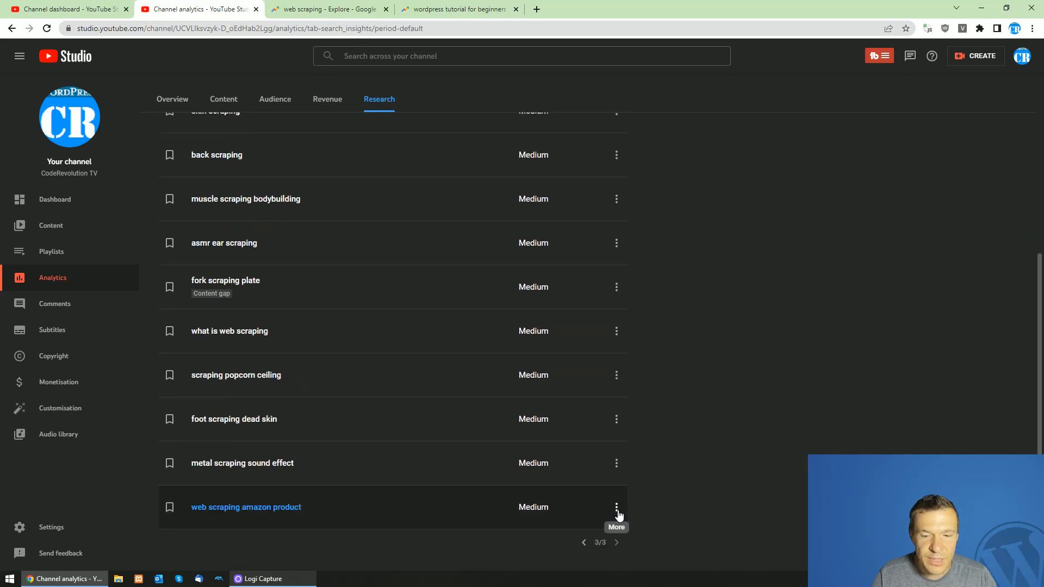
pyautogui.click(616, 507)
pyautogui.click(669, 483)
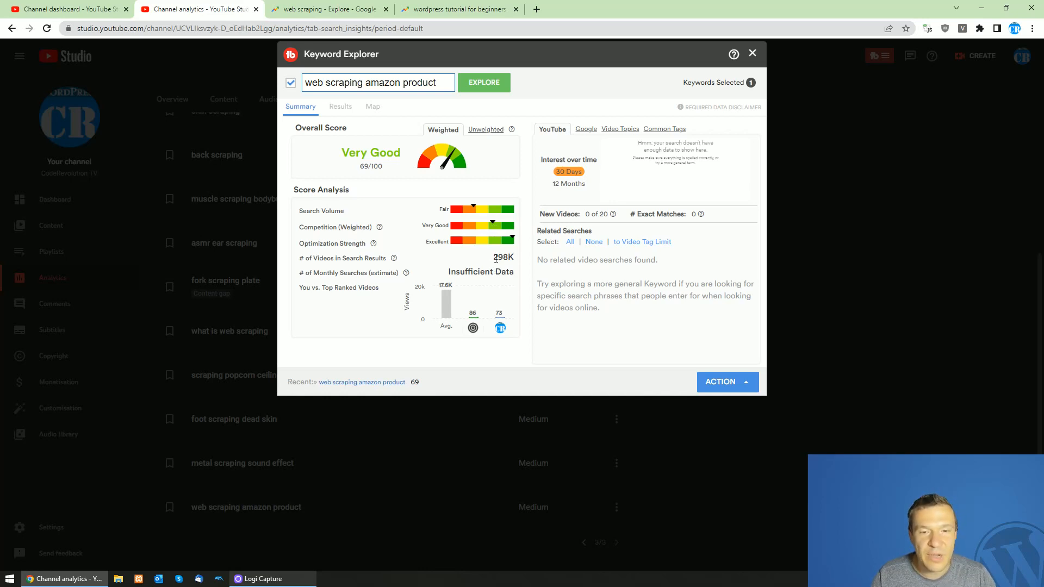
# - Review the score analysis for "web scraping amazon product", including the number of videos in search results, and close Keyword Explorer
pyautogui.moveTo(493, 256); pyautogui.dragTo(514, 256)
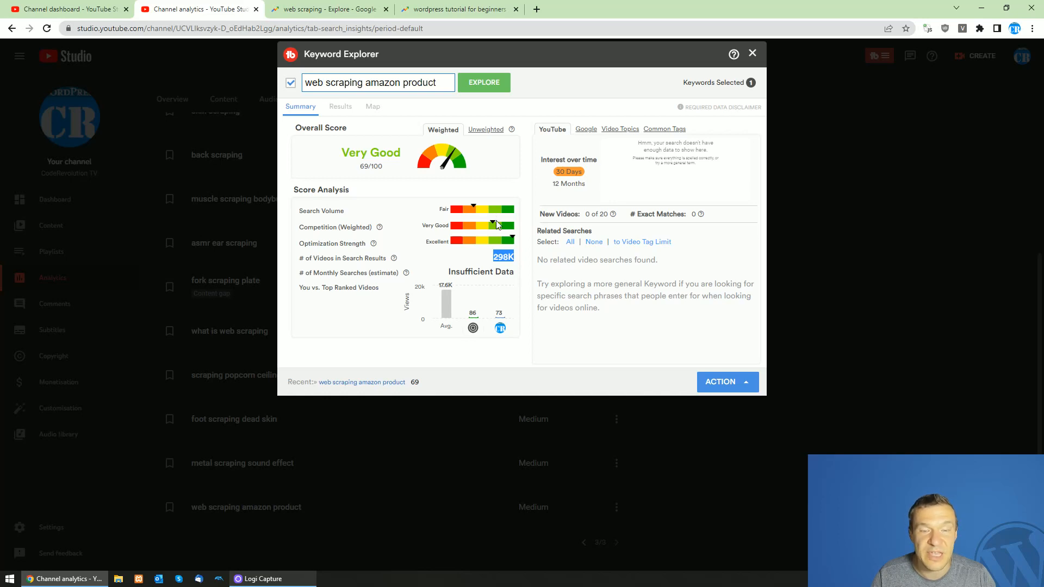
pyautogui.click(407, 227)
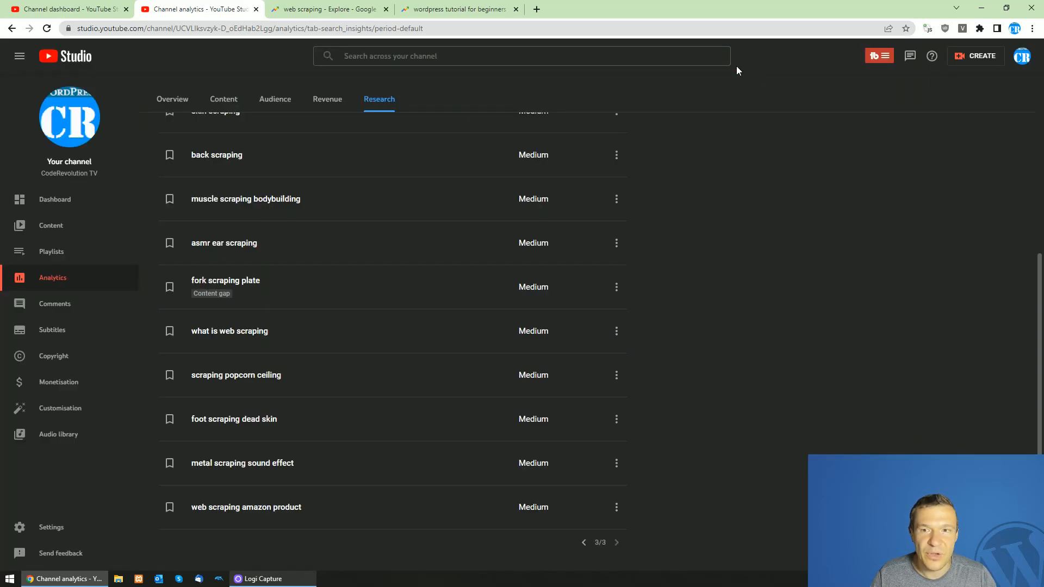
pyautogui.click(752, 54)
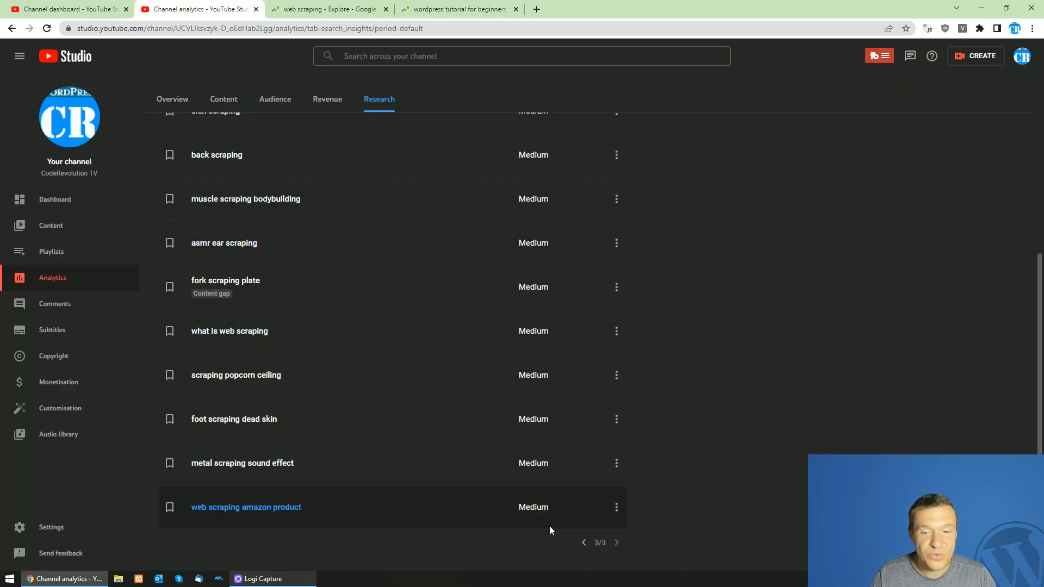
# - Create a TubeBuddy optimization for "web scraping amazon product" and close SEO Studio, saving the changes
pyautogui.click(616, 507)
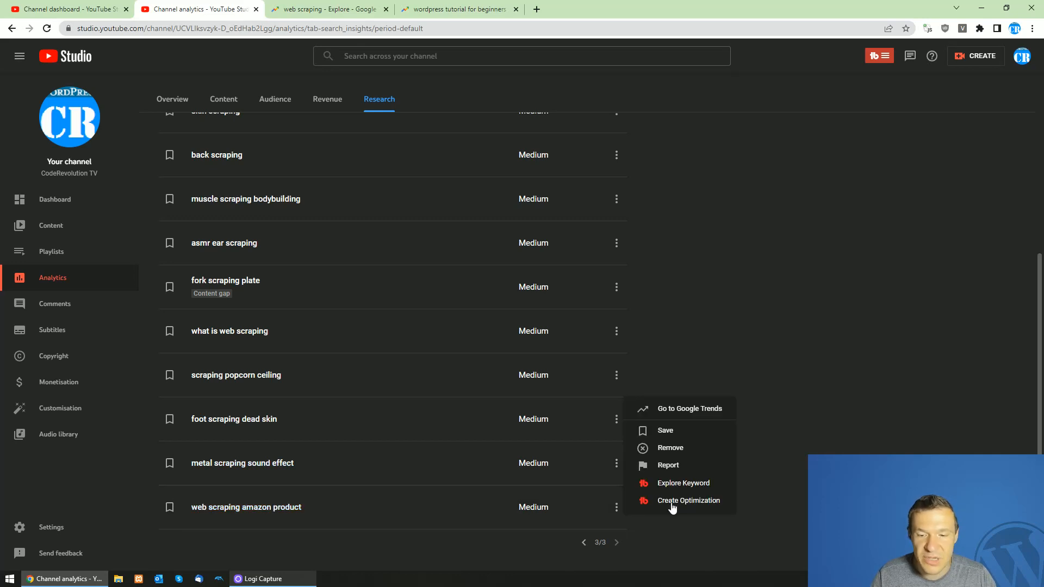
pyautogui.click(672, 501)
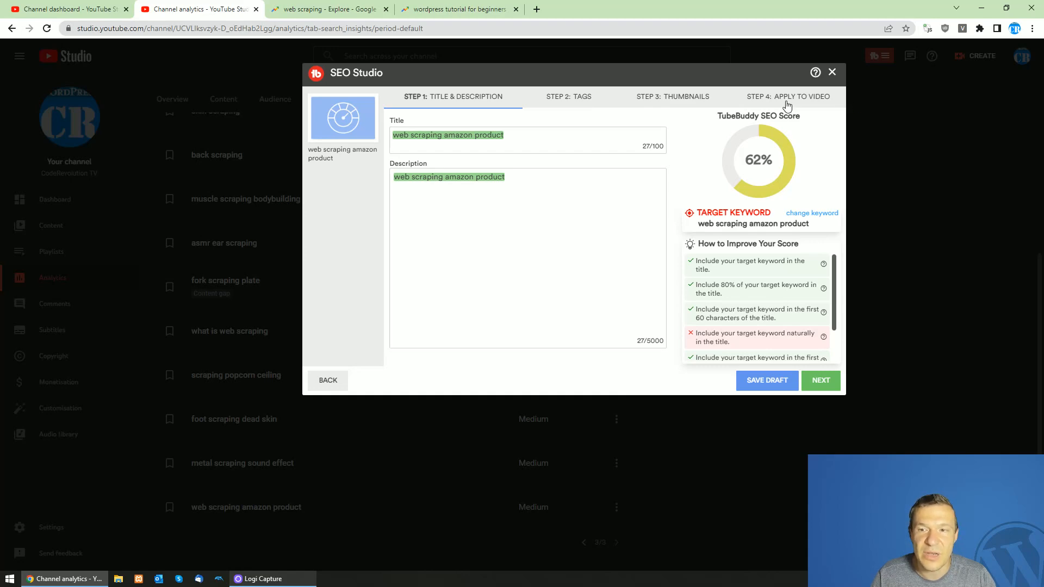
pyautogui.click(831, 72)
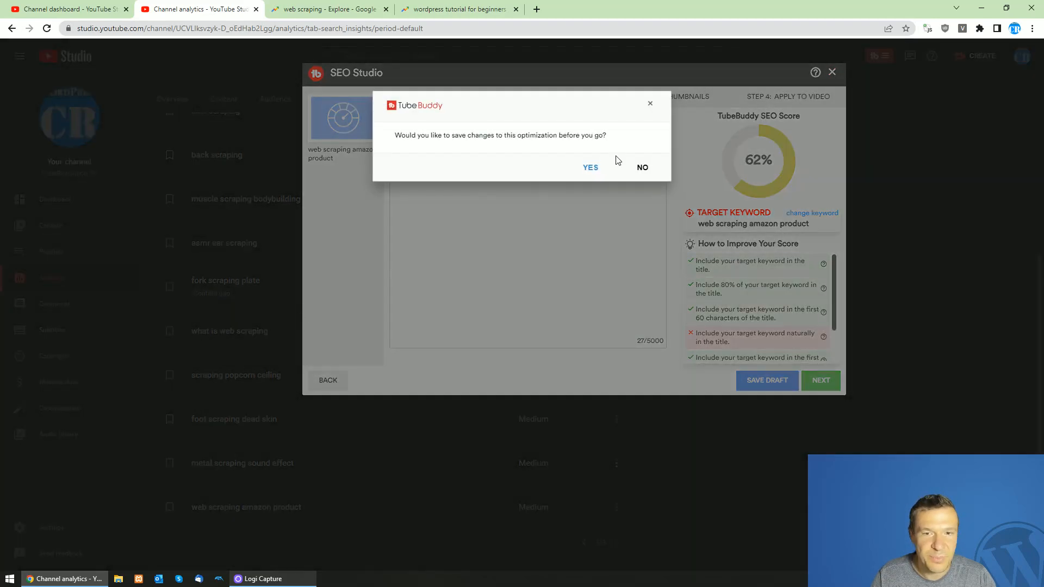
pyautogui.click(596, 170)
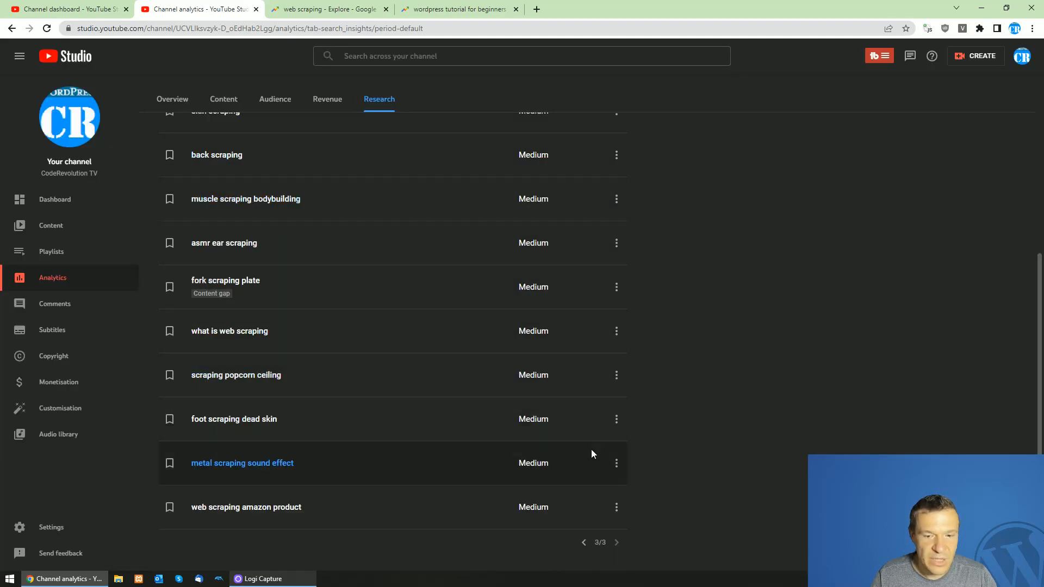
pyautogui.click(616, 463)
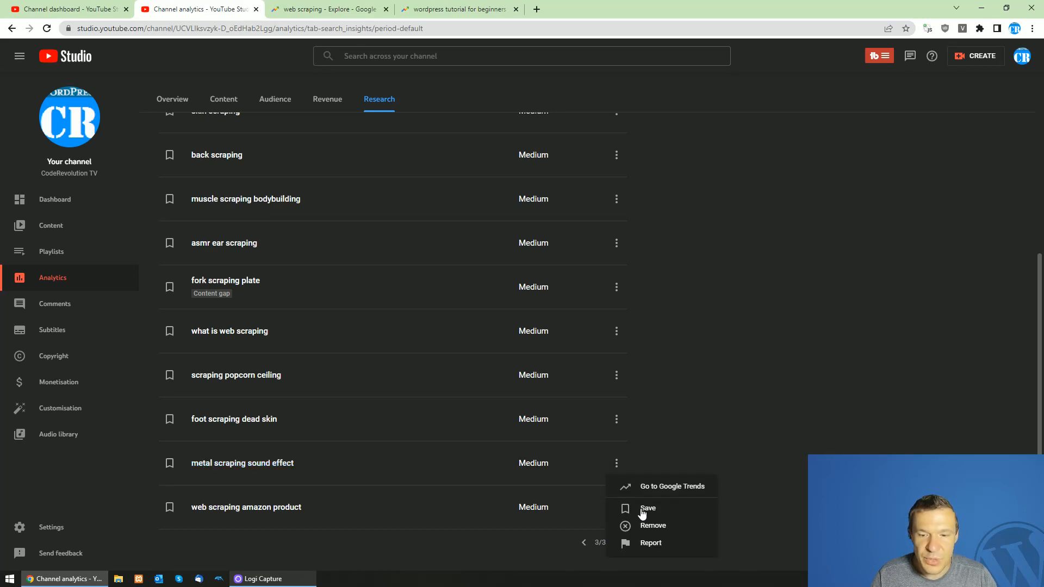
pyautogui.click(655, 412)
pyautogui.scroll(5, 656, 410)
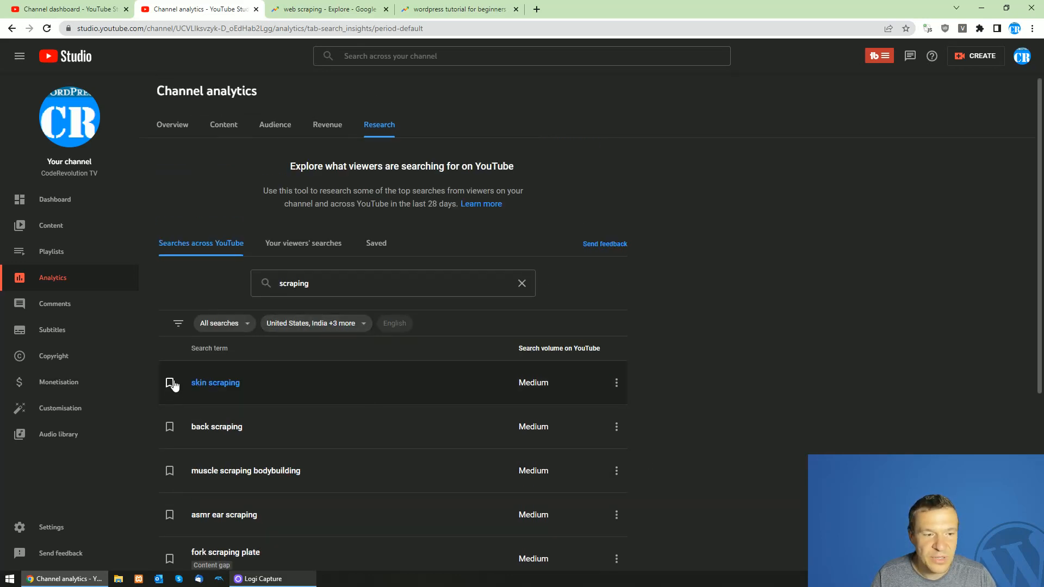
pyautogui.click(616, 383)
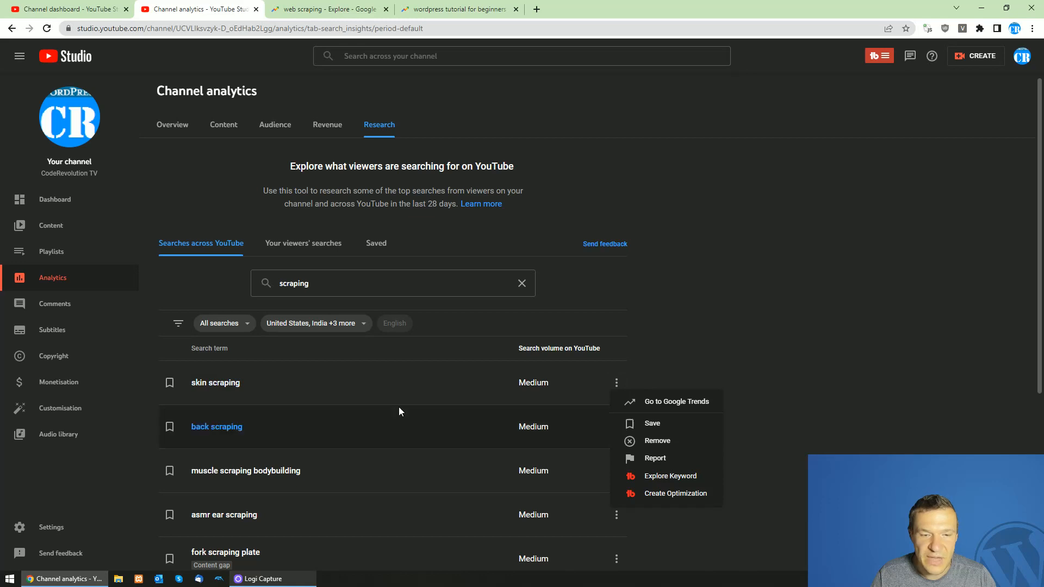
pyautogui.scroll(-5, 704, 370)
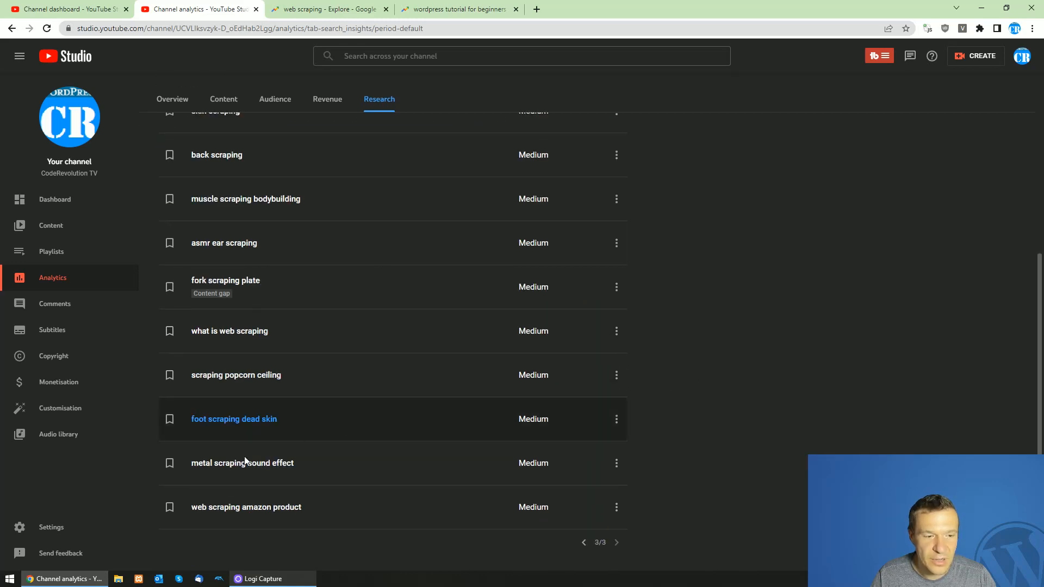
# - Save the search term "web scraping amazon product" and remove "wordpress tutorial for beginners" from the saved terms
pyautogui.click(169, 508)
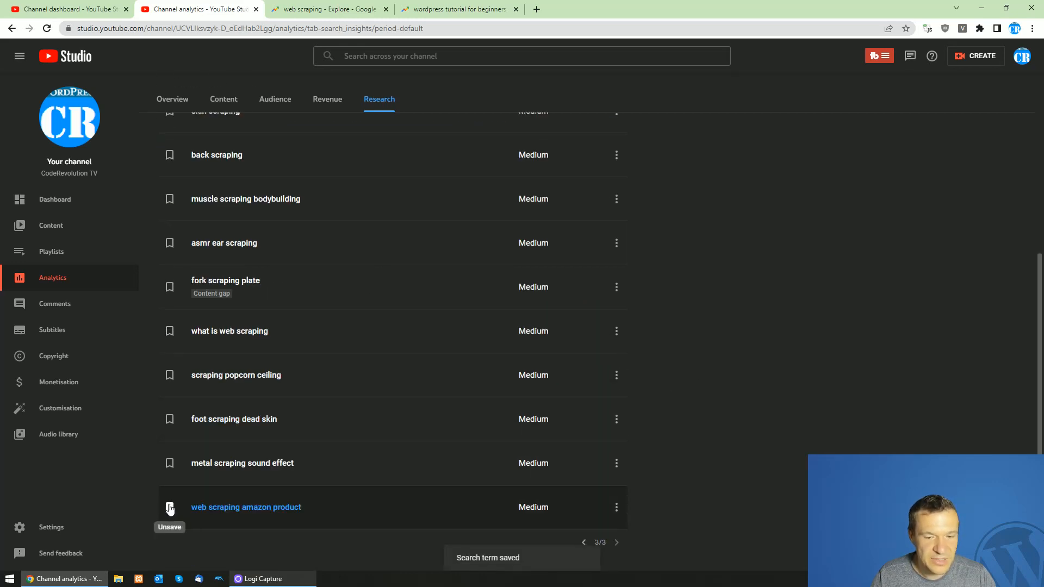
pyautogui.scroll(5, 190, 484)
pyautogui.click(376, 248)
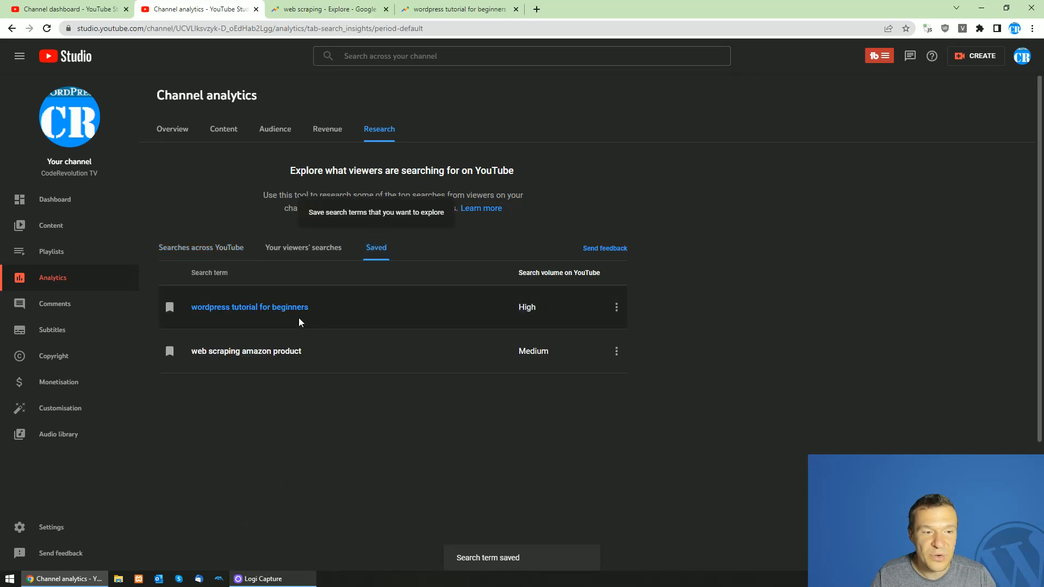
pyautogui.click(170, 308)
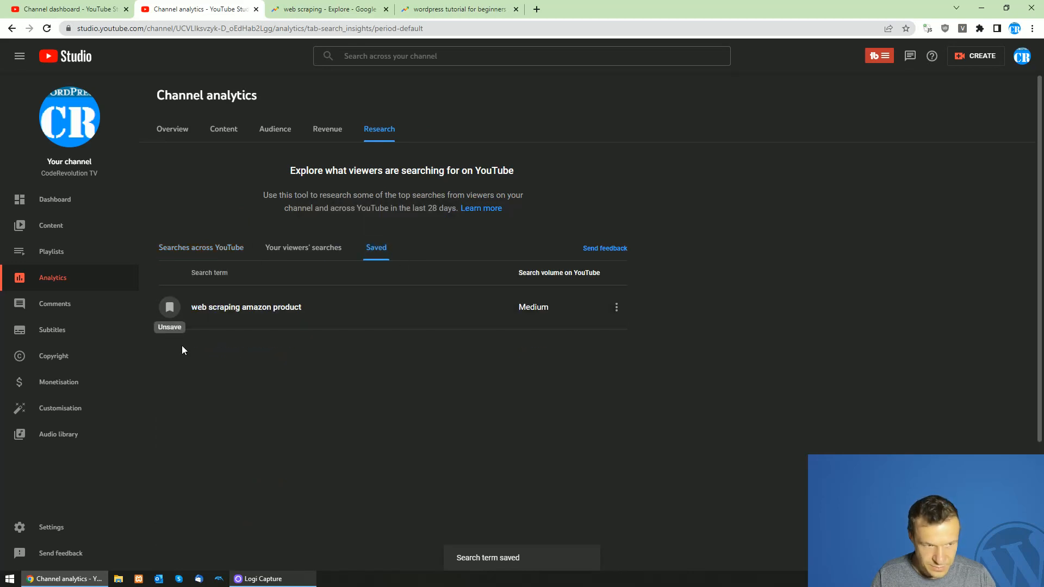
# - Show the viewers' searches and check the available geography and search type filter options without changing them
pyautogui.click(299, 250)
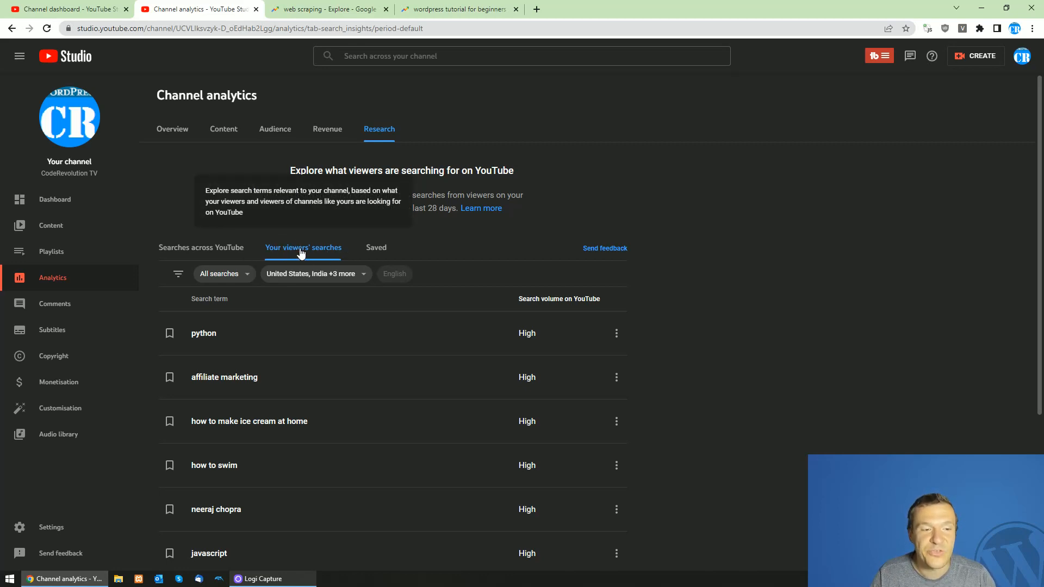
pyautogui.click(325, 272)
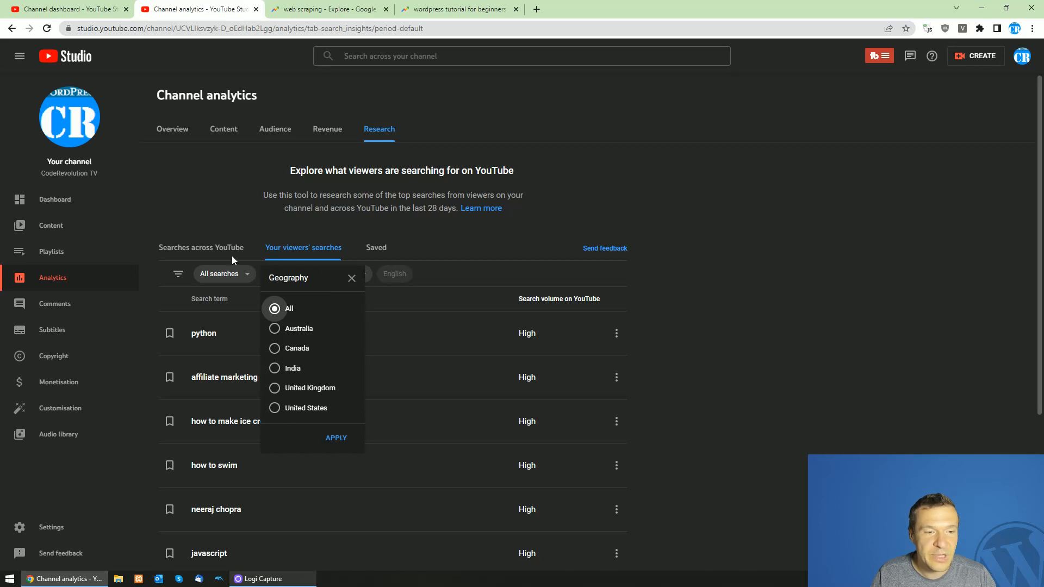
pyautogui.click(225, 273)
pyautogui.click(226, 274)
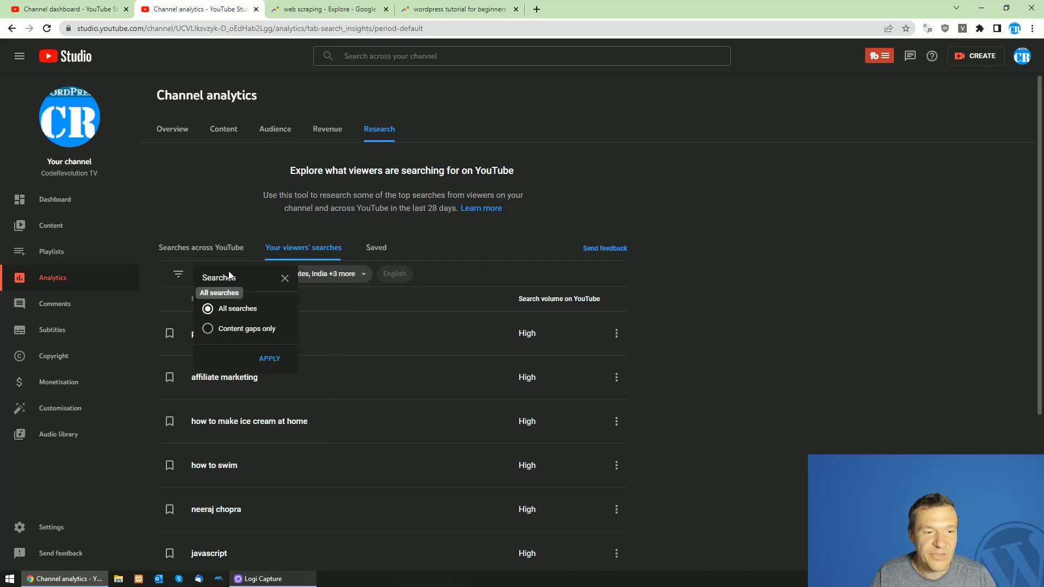
pyautogui.click(529, 278)
# - Read through the first and second pages of the viewers' search terms, including the content gap entries
pyautogui.scroll(-2, 326, 261)
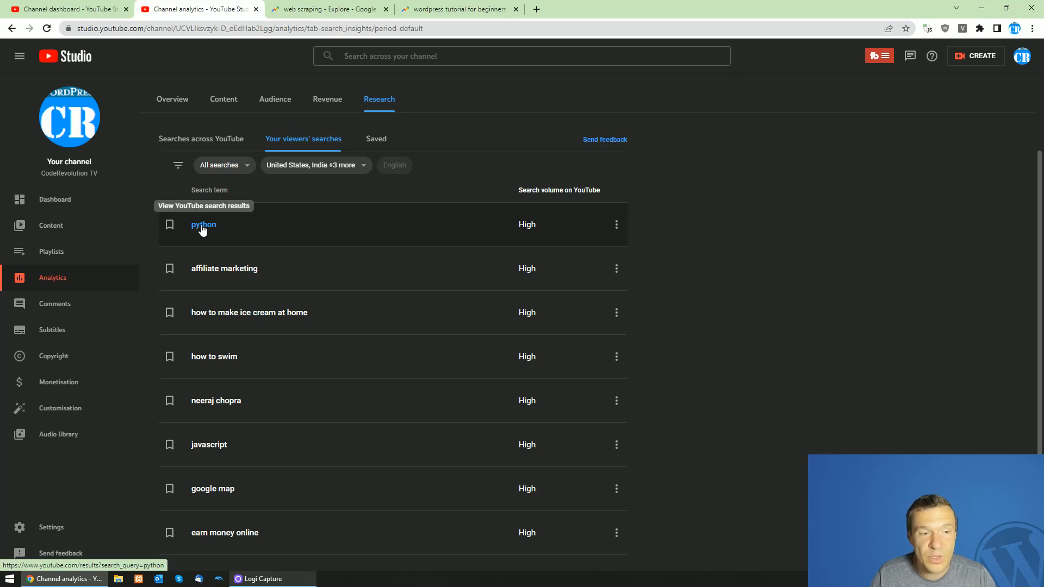
pyautogui.scroll(-1, 228, 273)
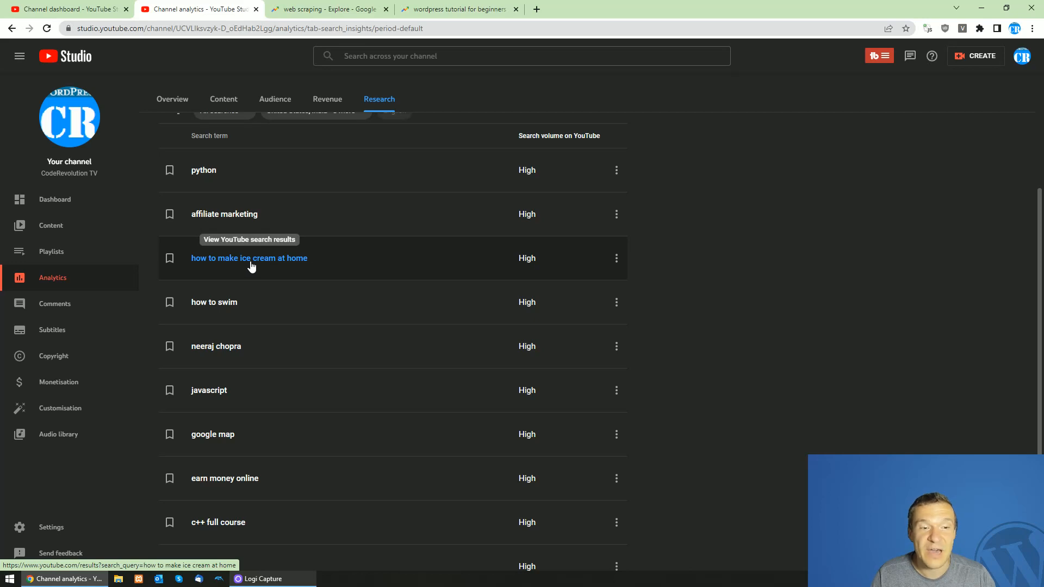
pyautogui.scroll(-1, 211, 299)
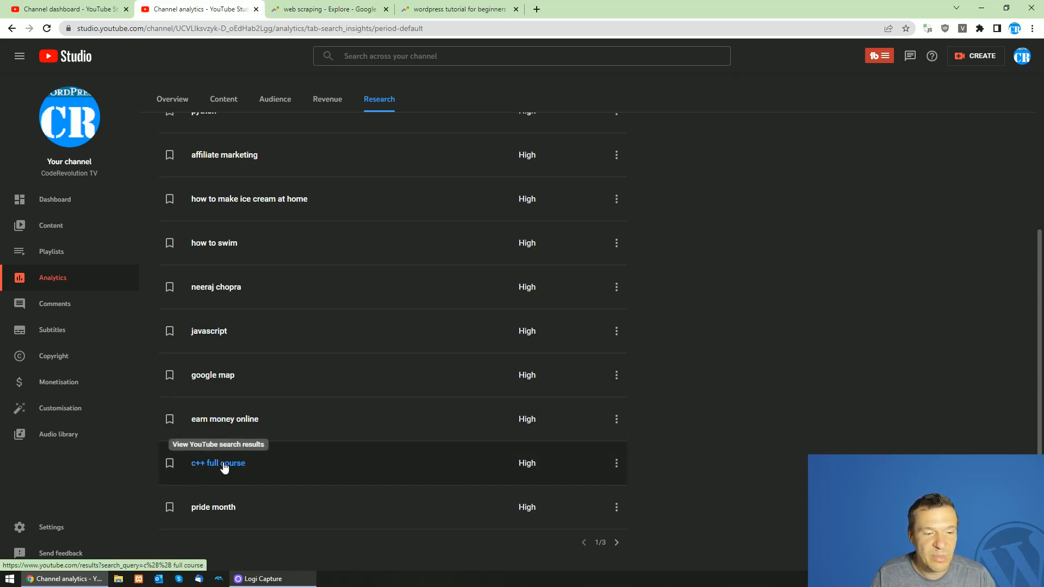
pyautogui.click(616, 542)
pyautogui.scroll(3, 413, 456)
pyautogui.scroll(-2, 412, 457)
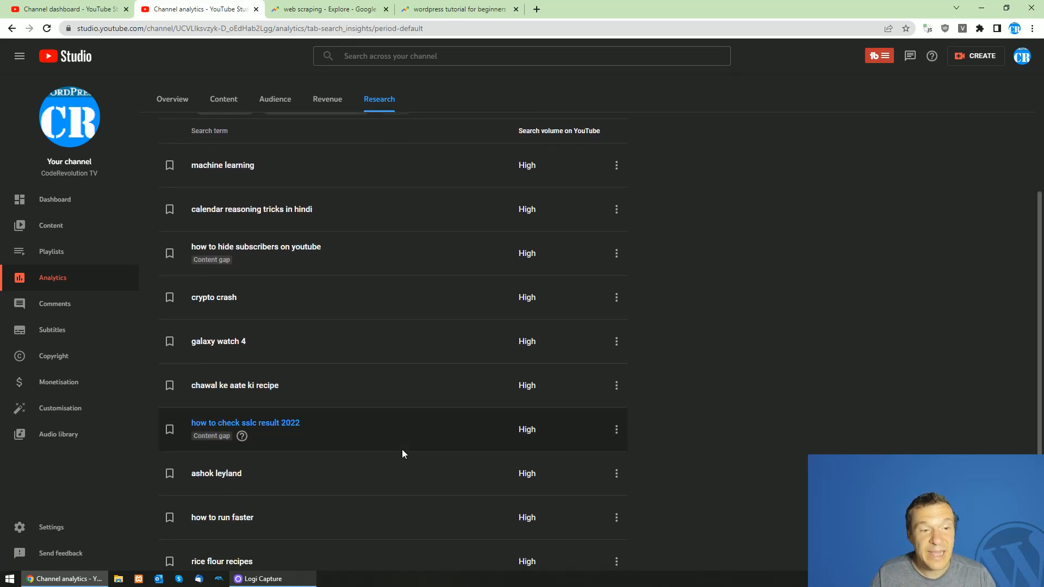
pyautogui.scroll(-1, 279, 370)
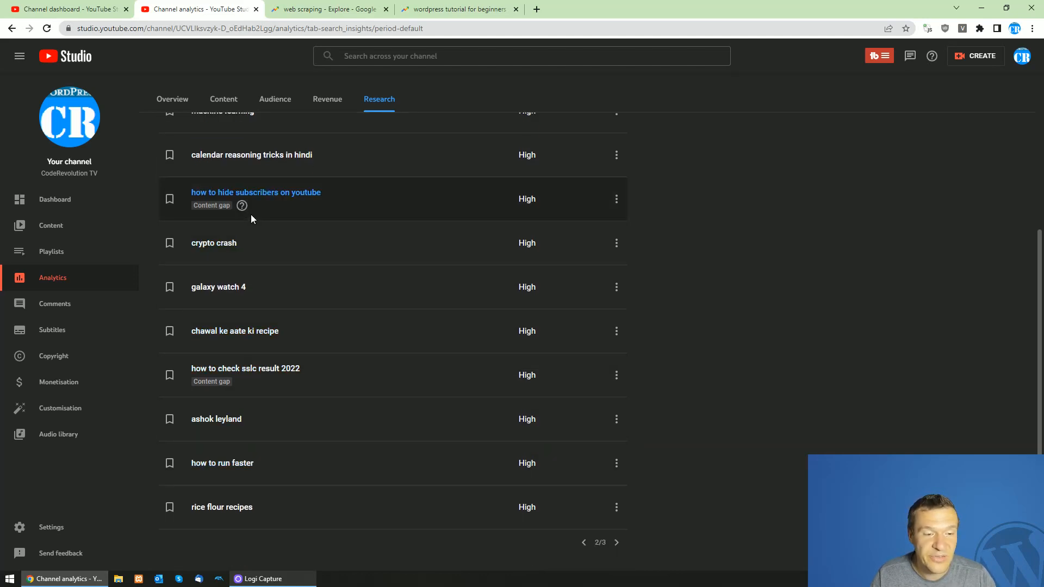
pyautogui.scroll(1, 250, 215)
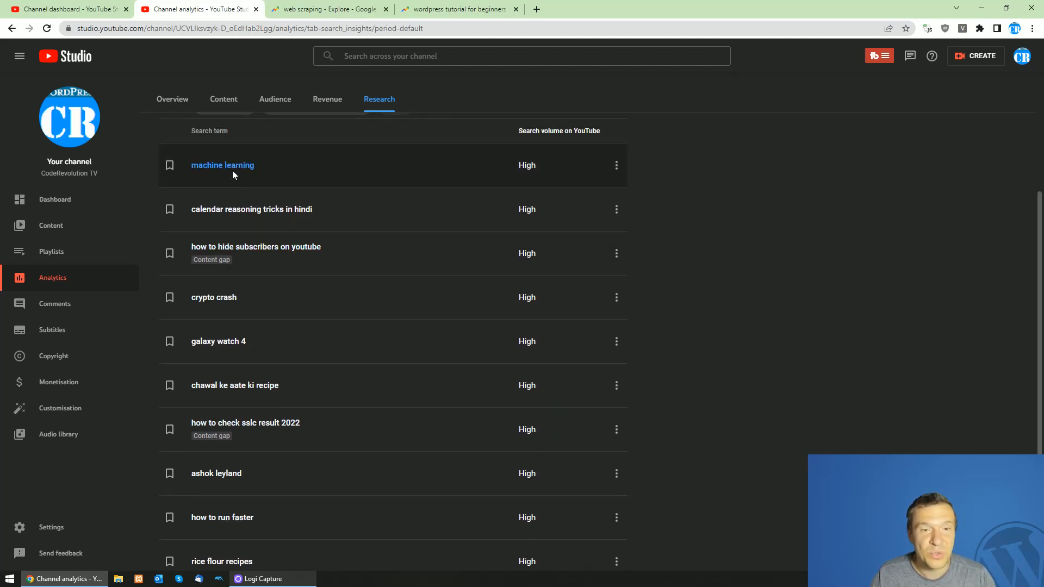
pyautogui.scroll(-1, 235, 188)
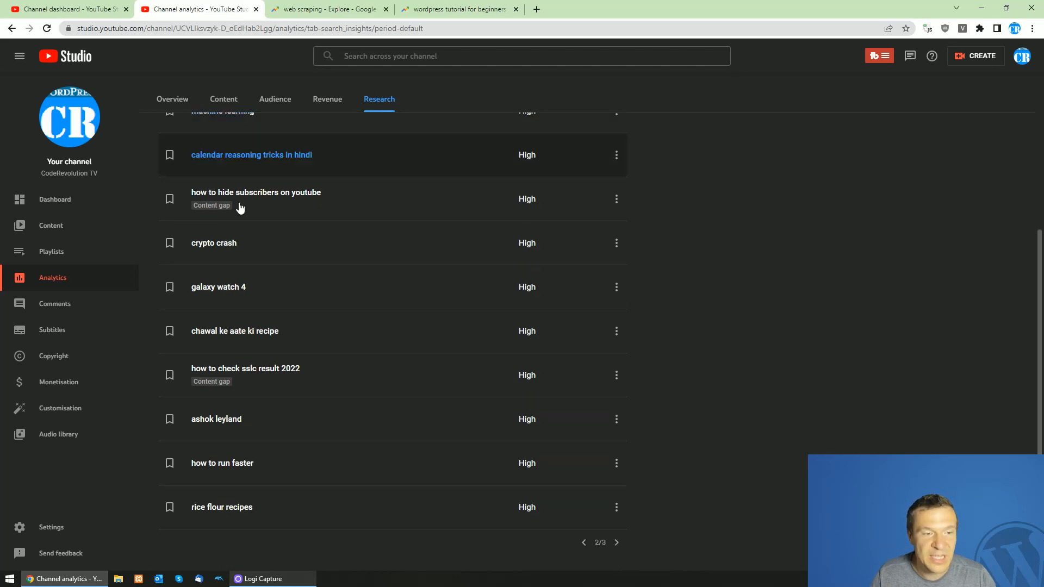
# - Review the third page of the viewers' search terms and return to the first page
pyautogui.click(616, 543)
pyautogui.scroll(2, 350, 418)
pyautogui.scroll(-2, 350, 418)
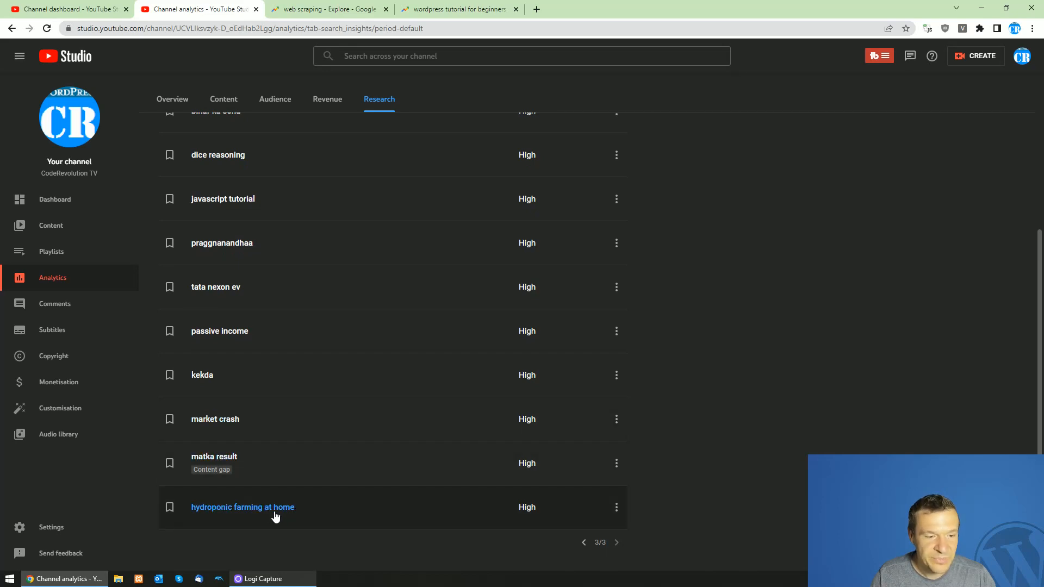
pyautogui.click(584, 542)
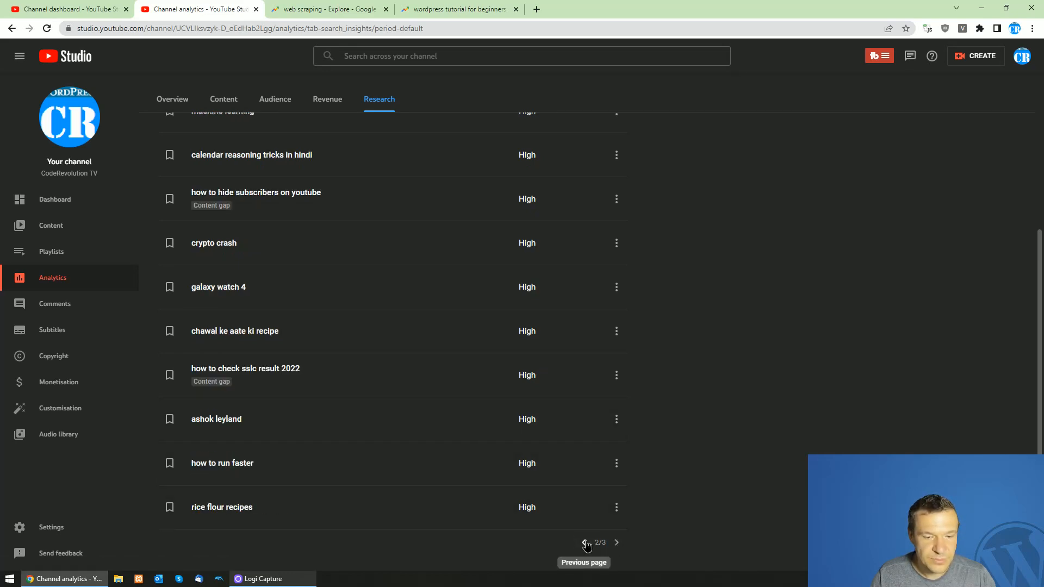
pyautogui.click(584, 542)
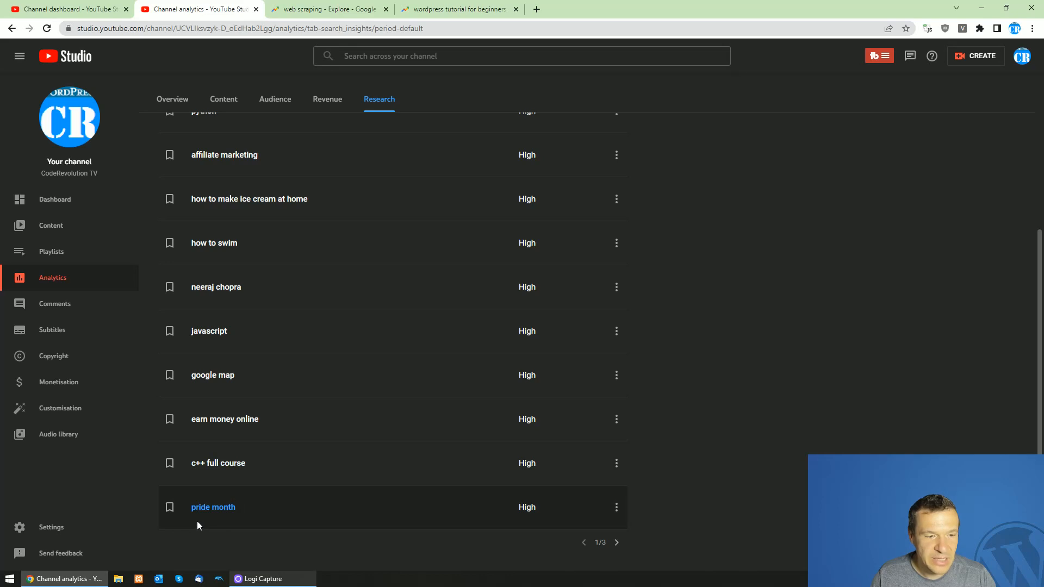
# - Re-examine the first page of the viewers' search terms for topics relevant to the channel
pyautogui.scroll(1, 197, 521)
pyautogui.scroll(2, 213, 326)
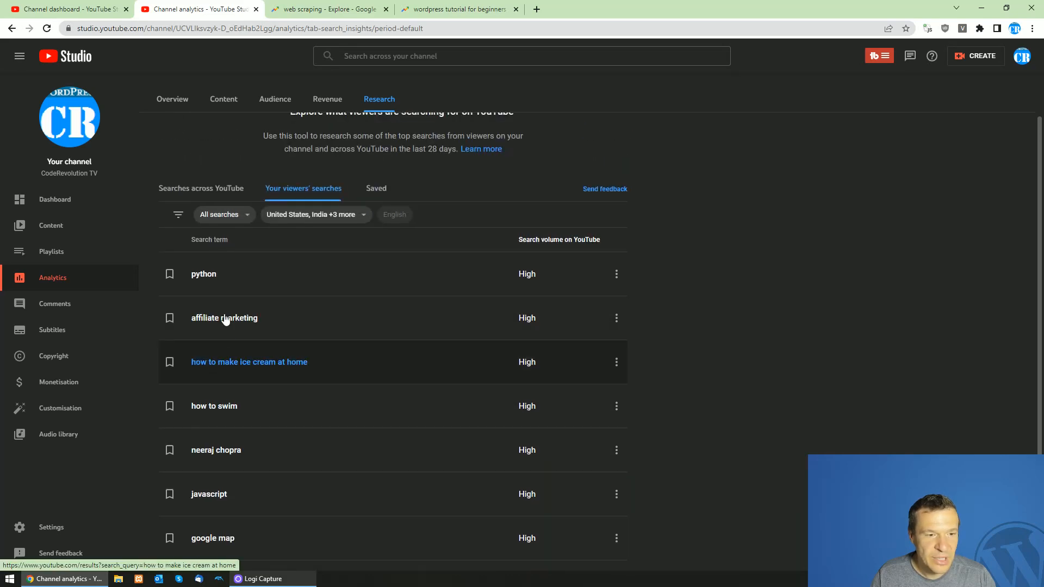
pyautogui.scroll(-3, 179, 400)
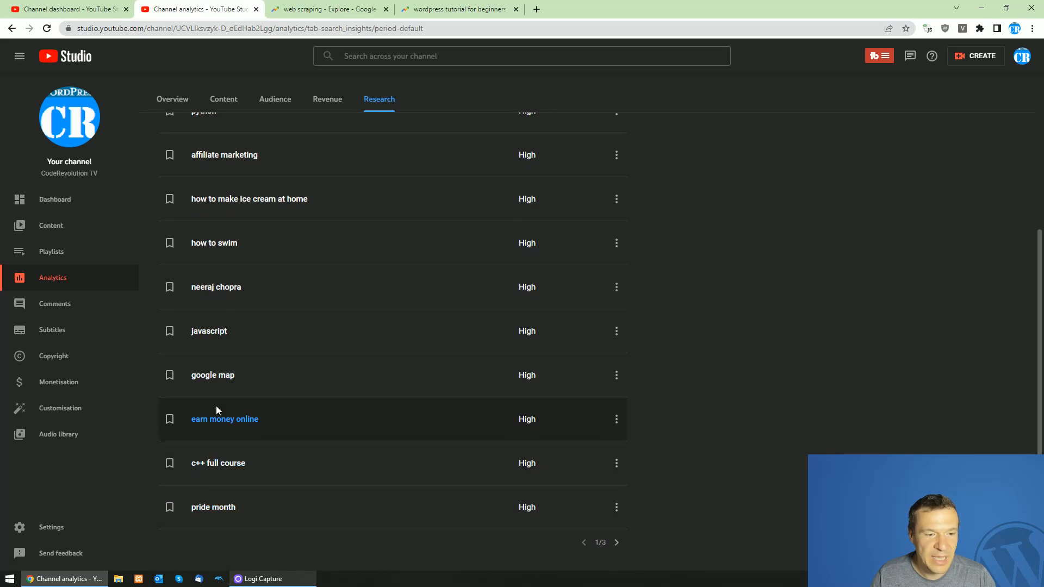
pyautogui.scroll(1, 216, 408)
pyautogui.scroll(3, 211, 391)
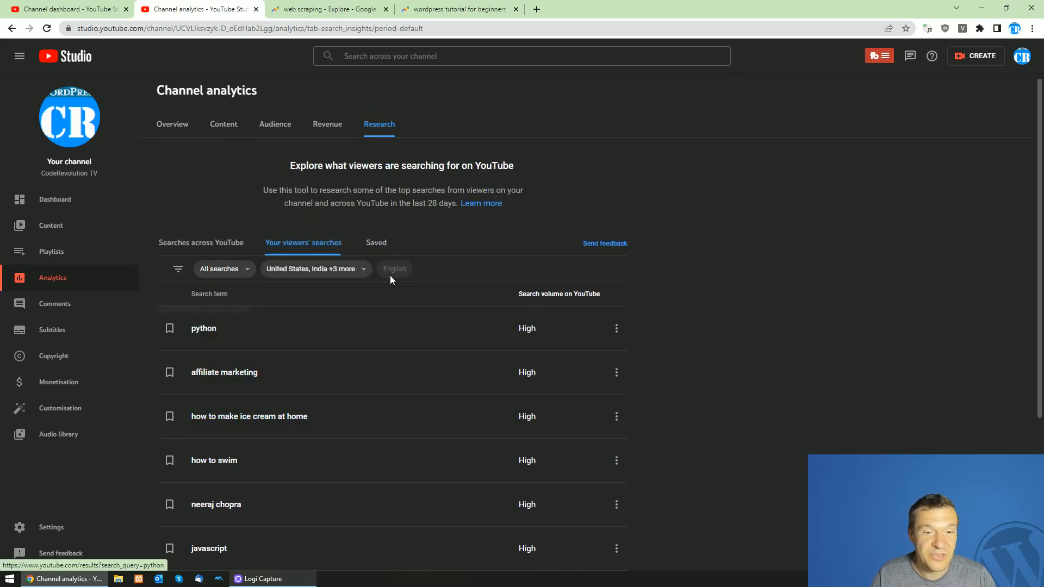
pyautogui.scroll(-4, 494, 425)
pyautogui.scroll(4, 494, 425)
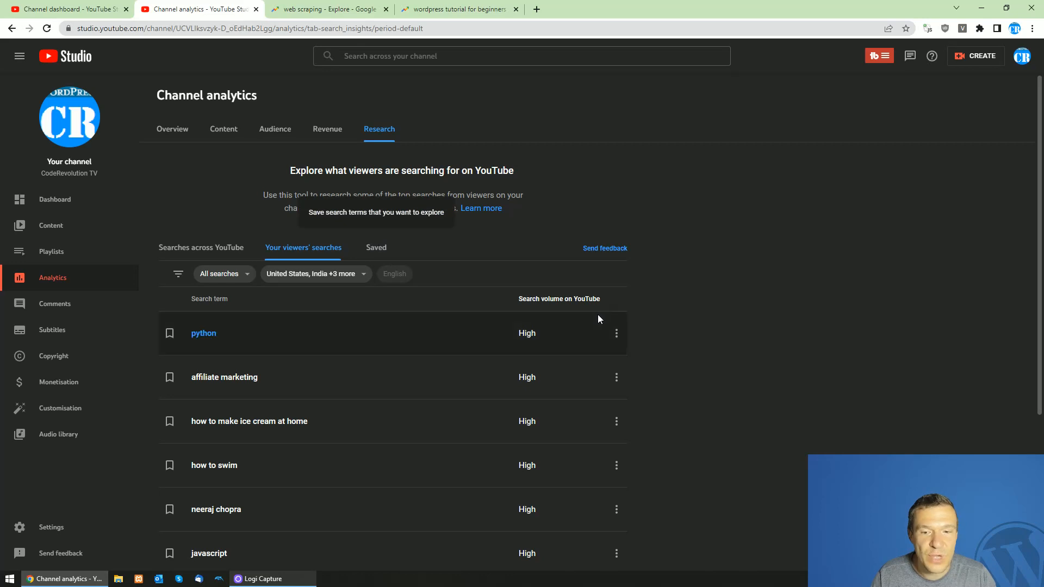
# - View "python" in Google Trends, examine its interest over time and by region, and return to the YouTube Studio research page
pyautogui.click(616, 332)
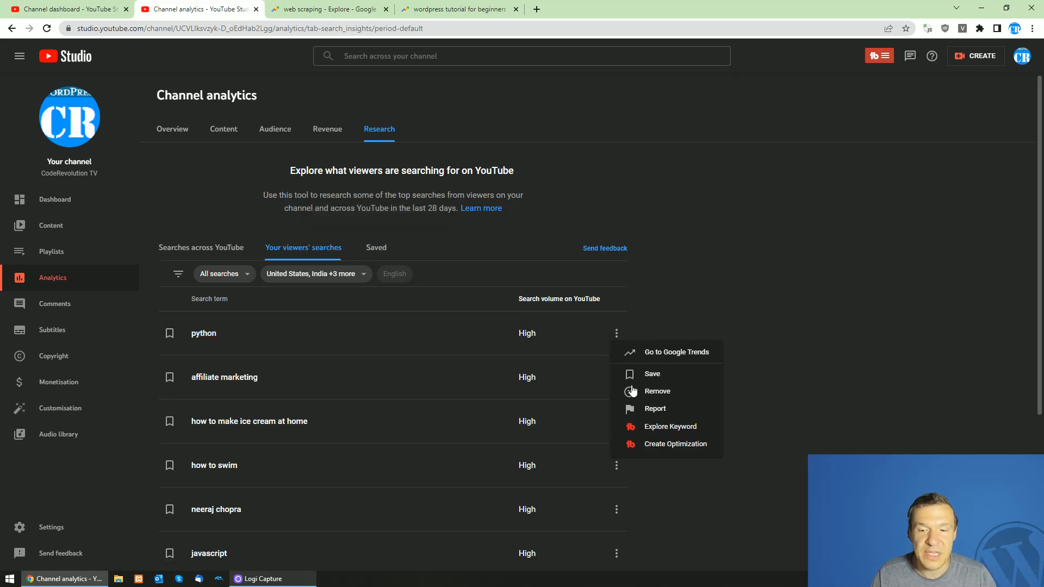
pyautogui.click(658, 354)
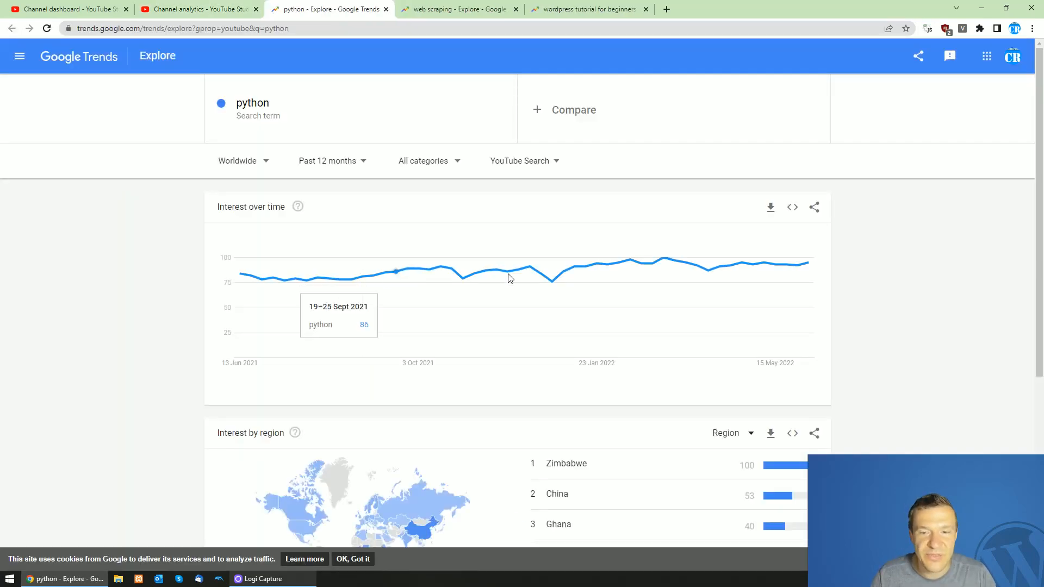
pyautogui.scroll(-4, 427, 251)
pyautogui.scroll(4, 340, 296)
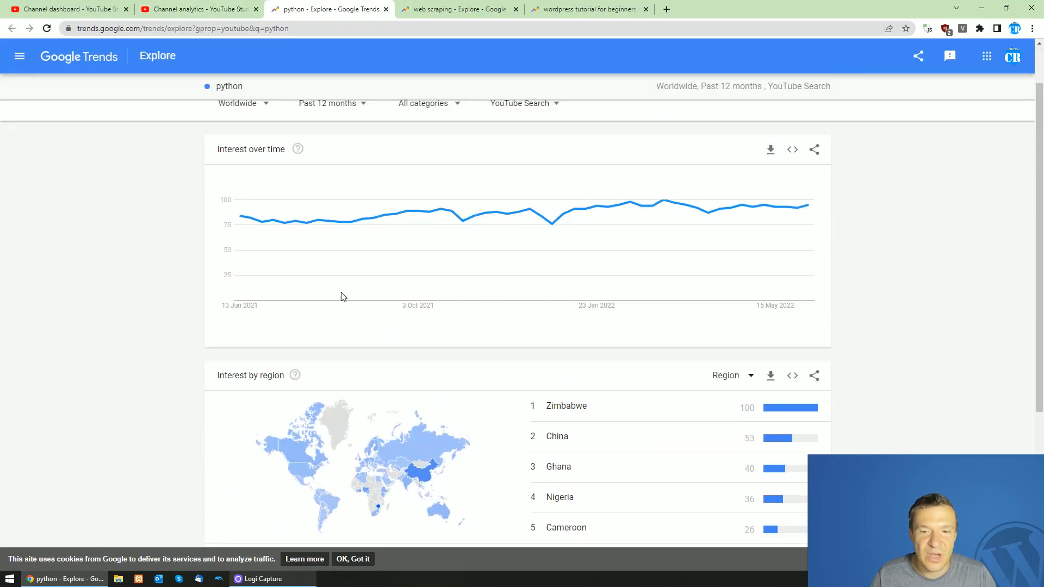
pyautogui.click(203, 7)
# - Look over the viewers' search terms and their search volumes down to the end of the first page
pyautogui.scroll(-3, 321, 352)
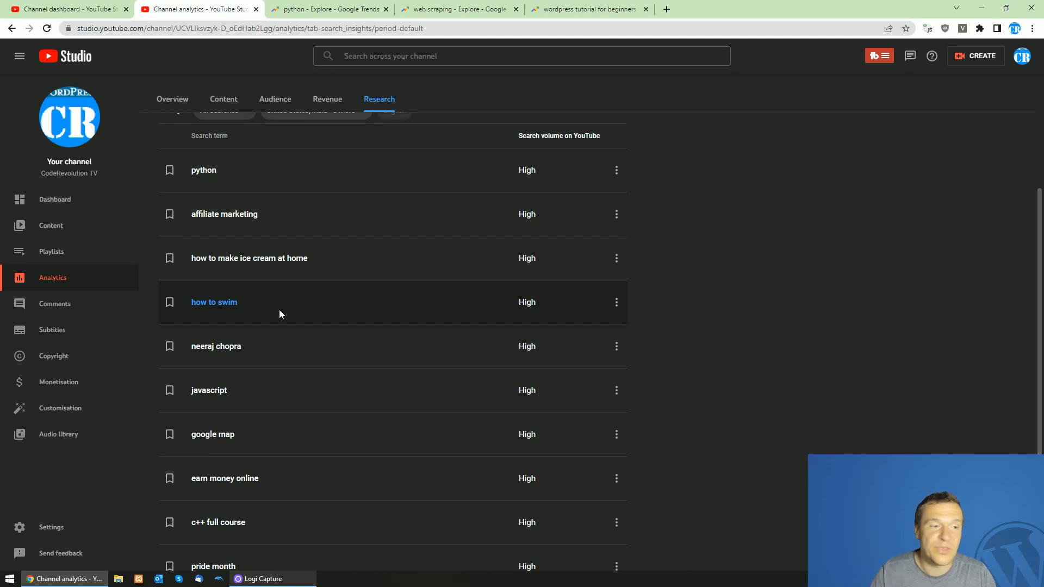
pyautogui.scroll(3, 278, 309)
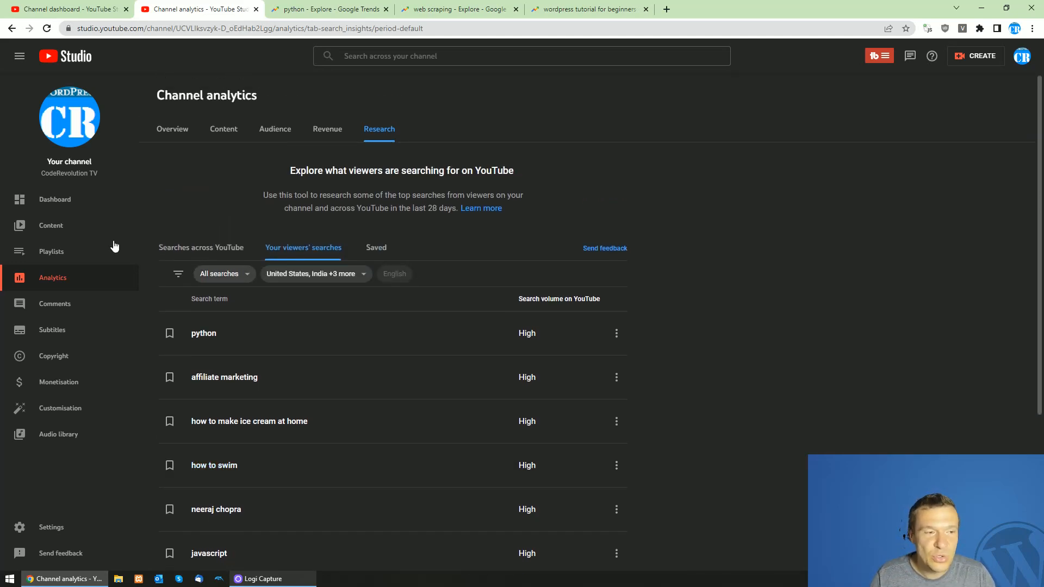
pyautogui.scroll(-2, 534, 395)
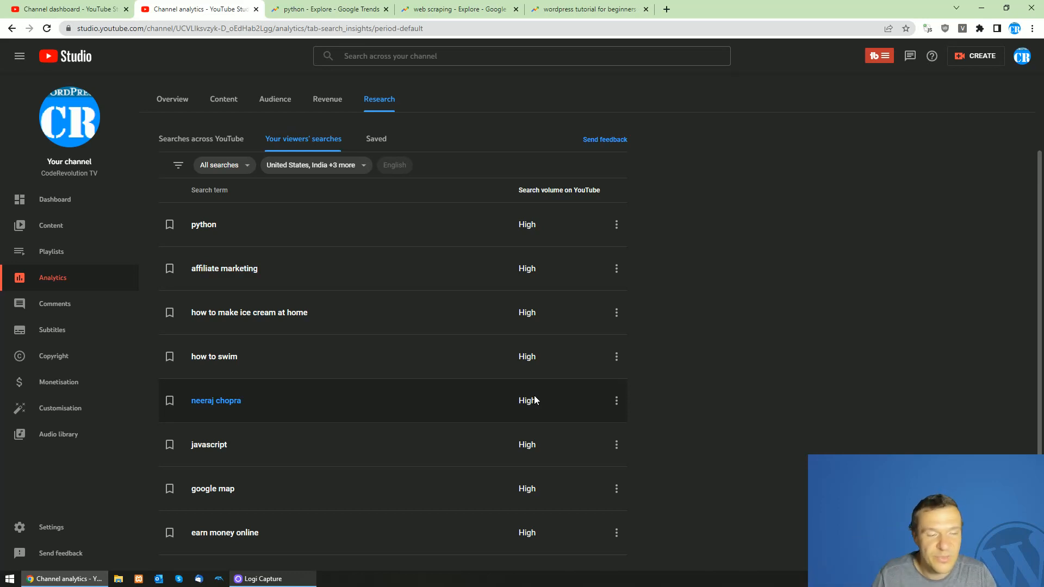
pyautogui.scroll(-2, 536, 400)
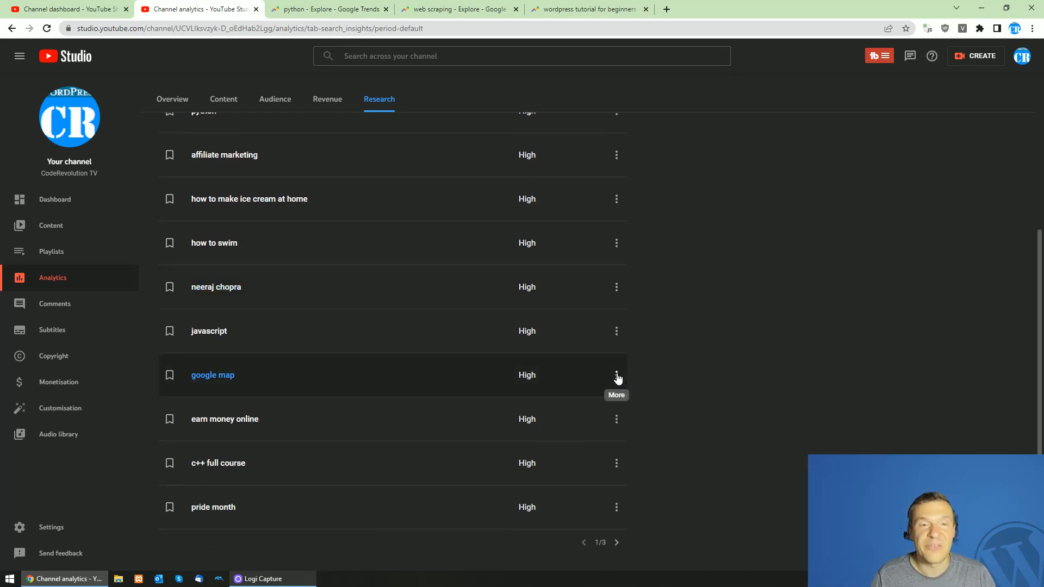